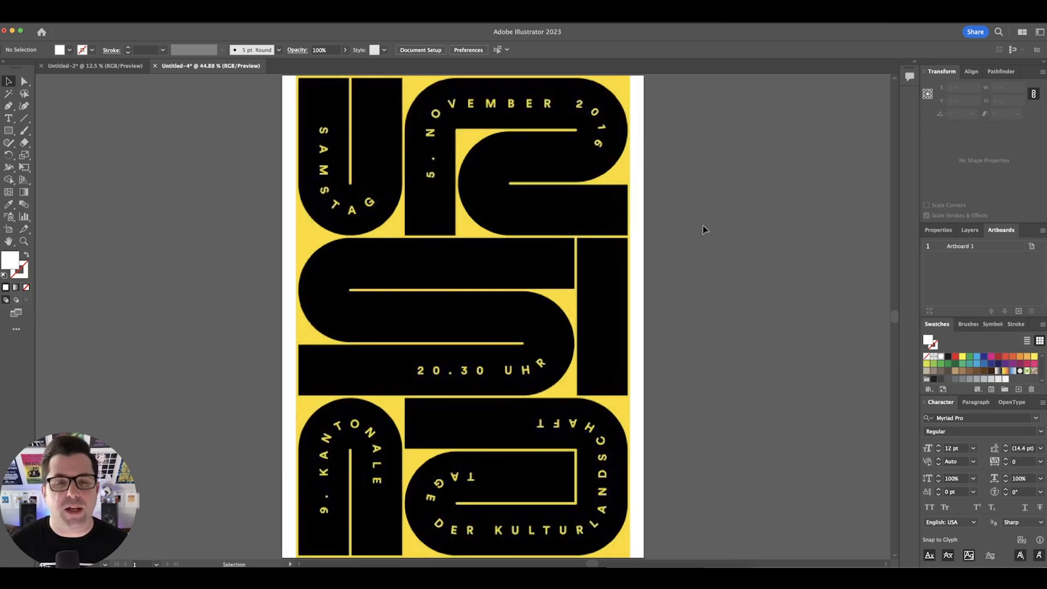
Step: Lower the opacity of the placed poster image to 40% for use as a tracing reference
drag(620, 229, 682, 330)
click(416, 225)
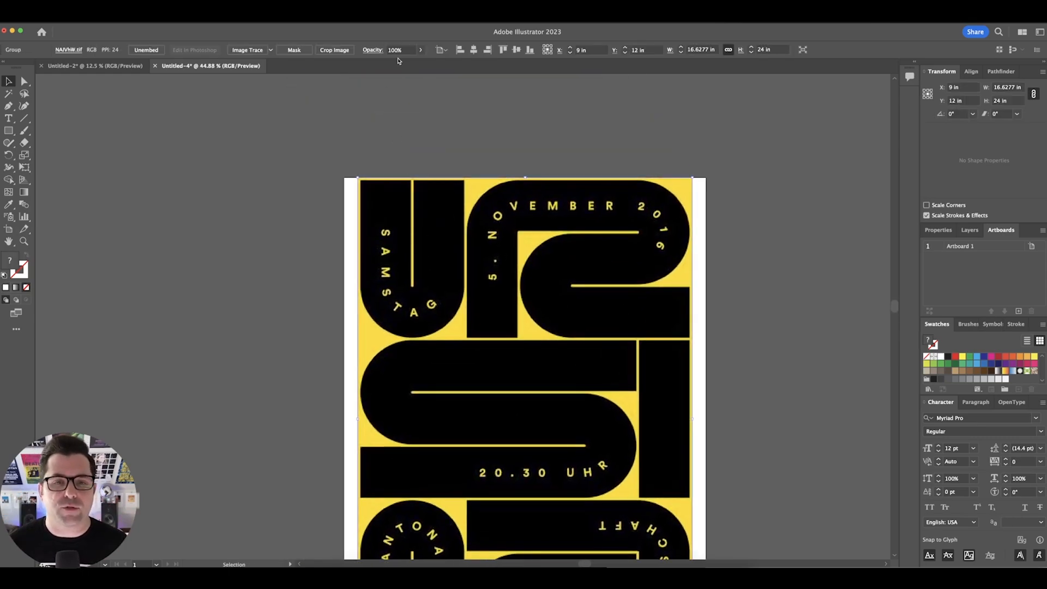
click(404, 50)
text(50)
key(Return)
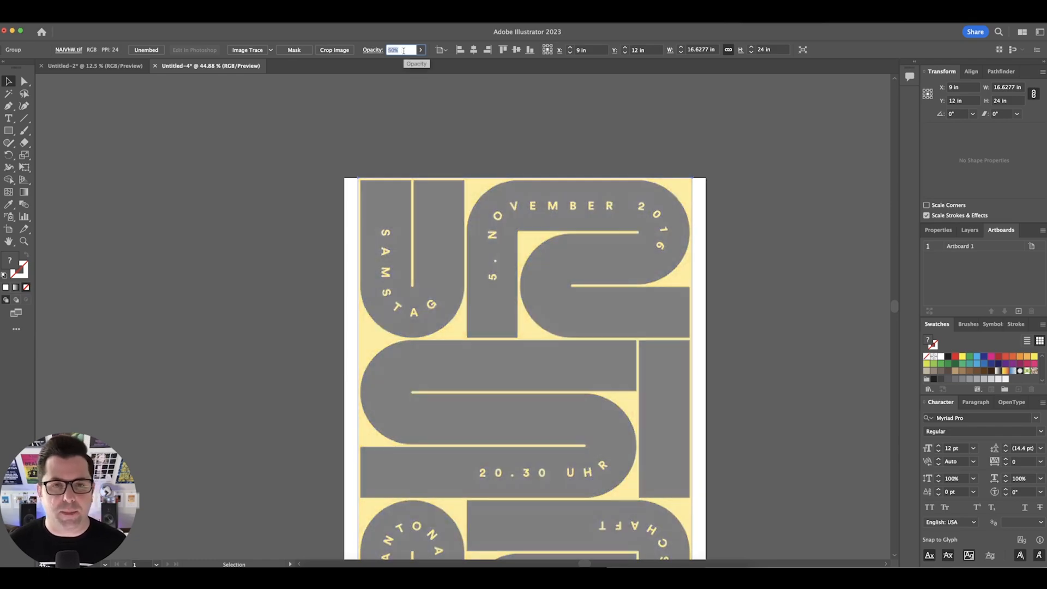
text(40)
key(Return)
click(357, 249)
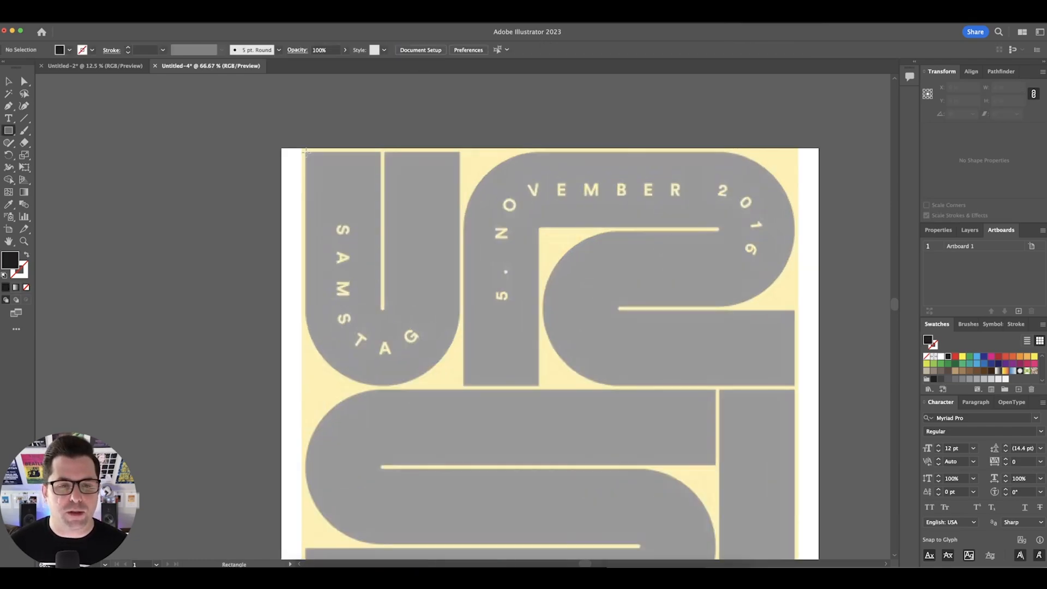
Step: Draw a black rectangle over the poster's U letter and widen it to cover the letter, about 5.15 × 7.87 in
drag(306, 151, 445, 388)
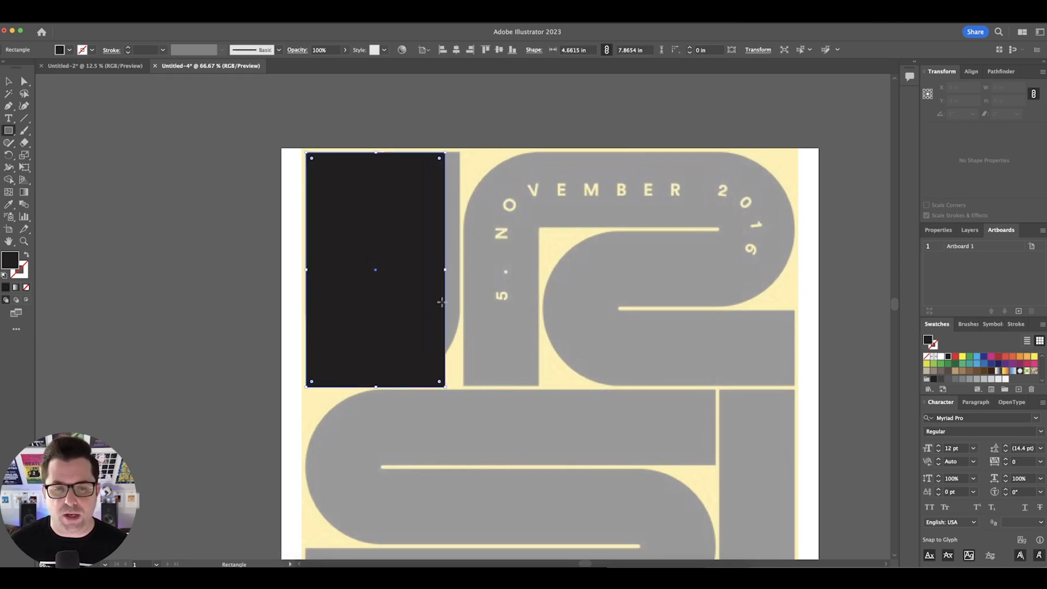
key(v)
drag(445, 269, 460, 268)
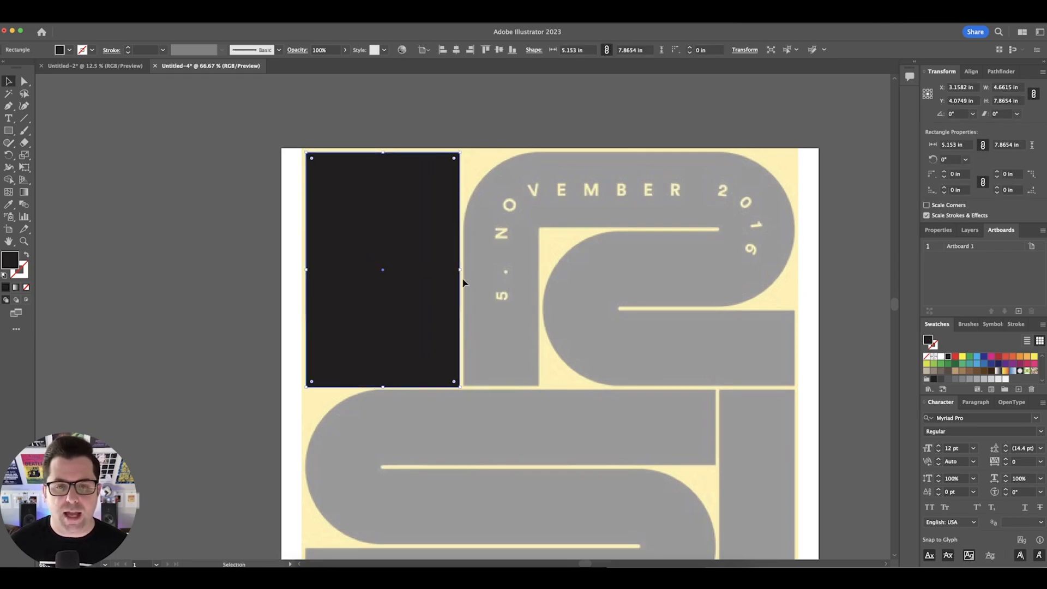
Step: Fully round the rectangle's two bottom corners to a radius of about 2.58 in, forming the base of the U
key(a)
click(471, 405)
drag(470, 405, 231, 352)
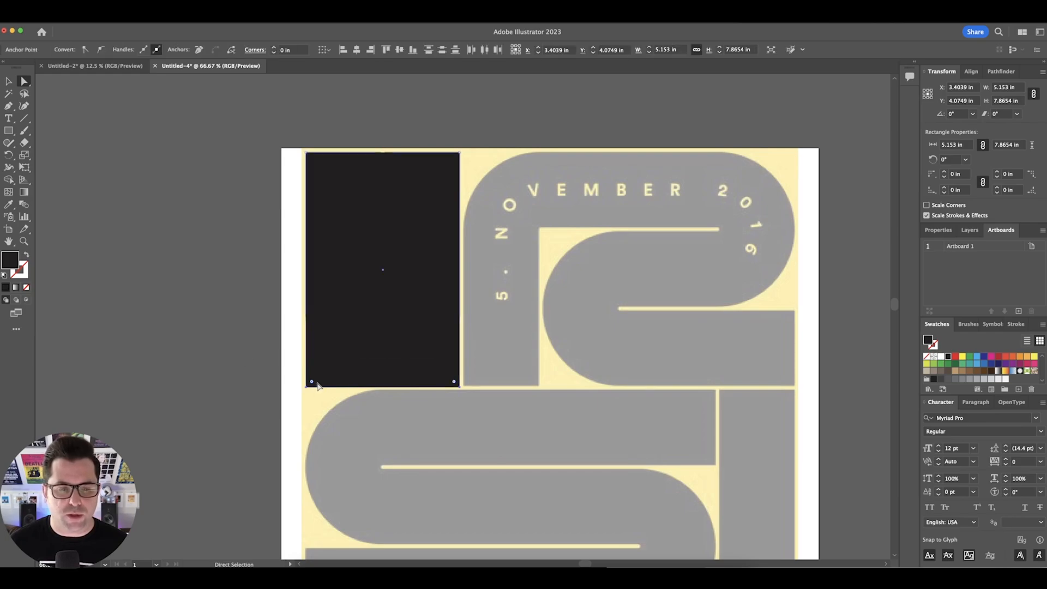
drag(313, 384, 371, 202)
Step: Swap the fill and stroke of the U shape so the reference image shows through its outline
key(v)
click(509, 188)
click(413, 221)
key(shift+x)
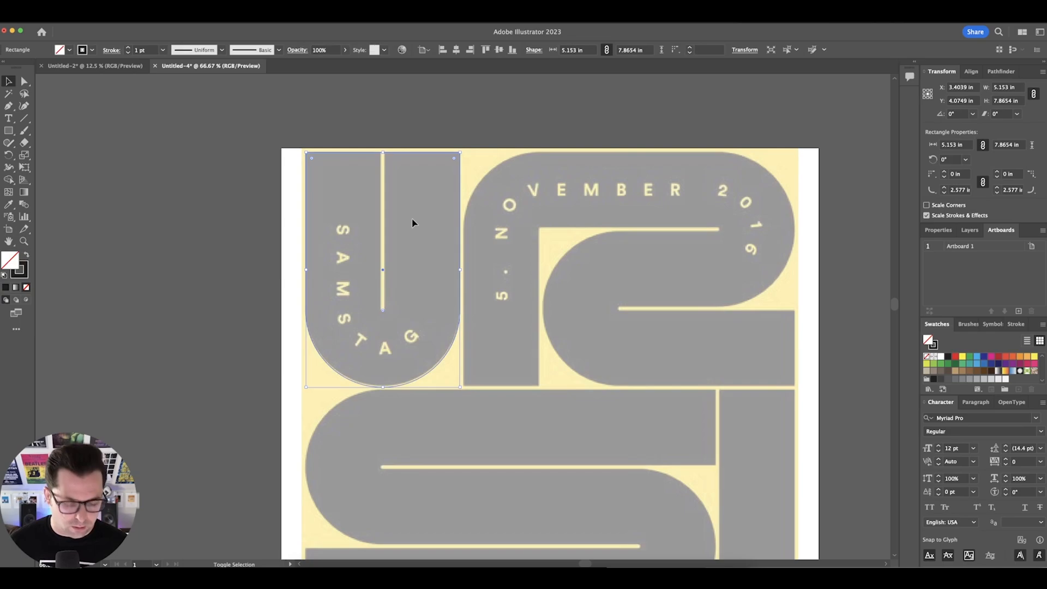
click(550, 222)
drag(549, 222, 565, 234)
Step: Draw a narrow rectangle about 0.15 × 5.54 in over the U's central gap, extending past its top edge
key(m)
drag(395, 158, 399, 322)
scroll(397, 321, up, 3)
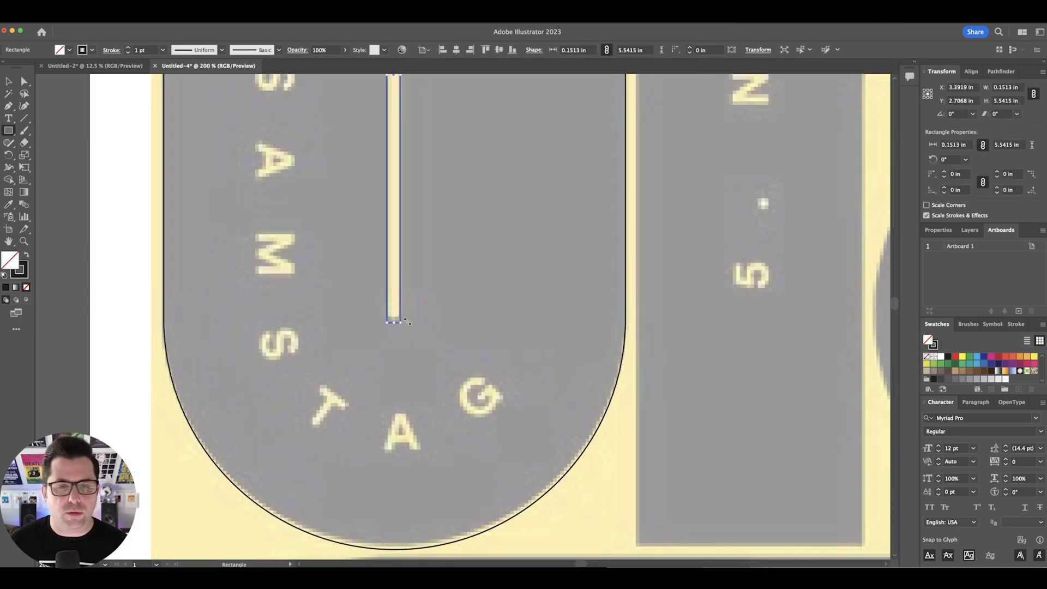
drag(475, 303, 497, 432)
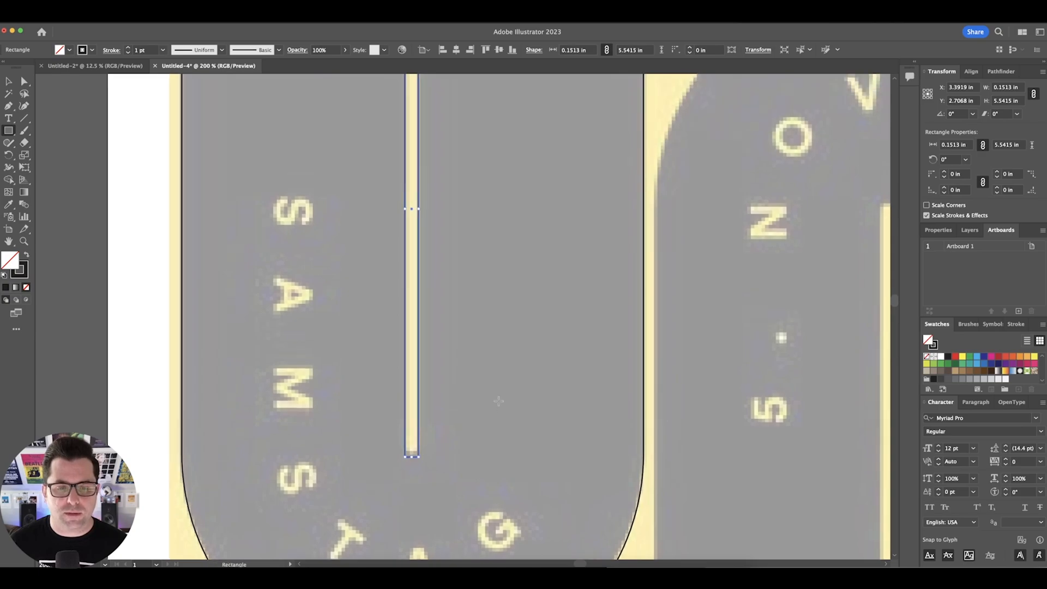
Step: Fully round the bottom end of the narrow slot rectangle in the U to about 0.076 in
key(a)
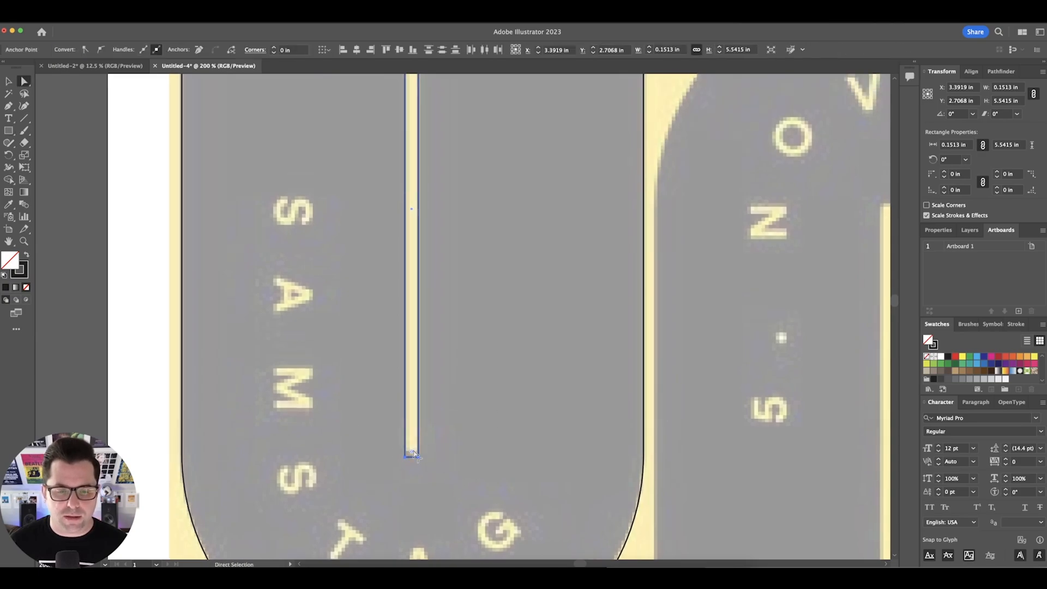
drag(413, 451, 412, 390)
click(476, 419)
scroll(477, 384, up, 1)
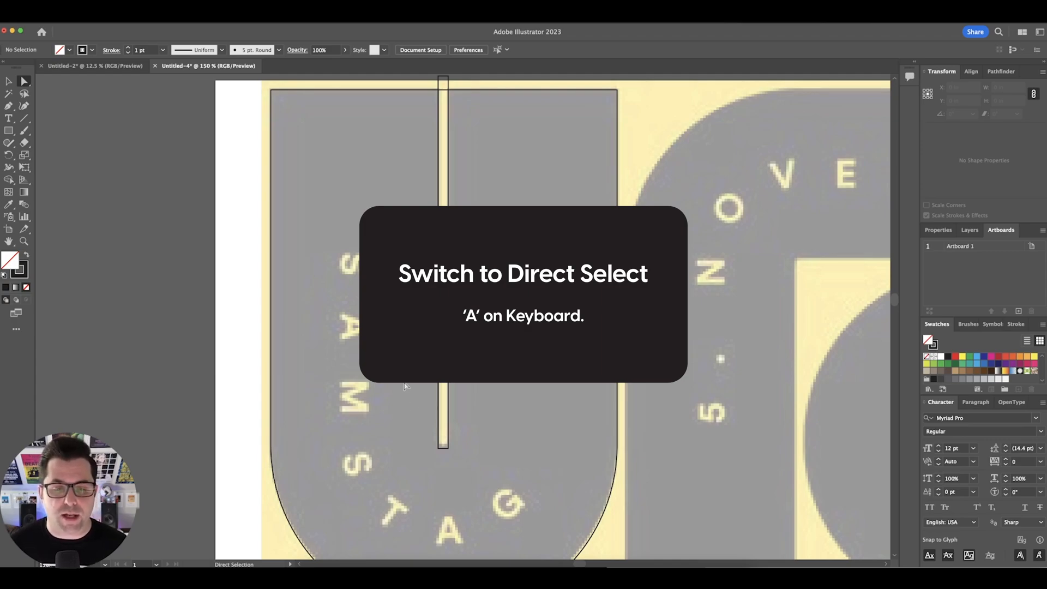
click(443, 401)
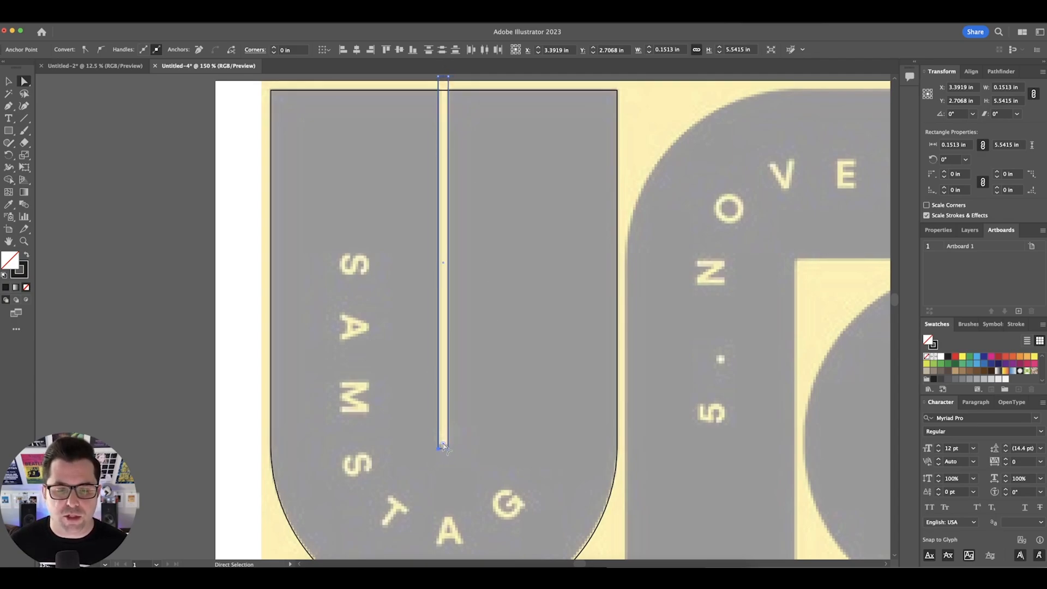
drag(442, 446, 443, 338)
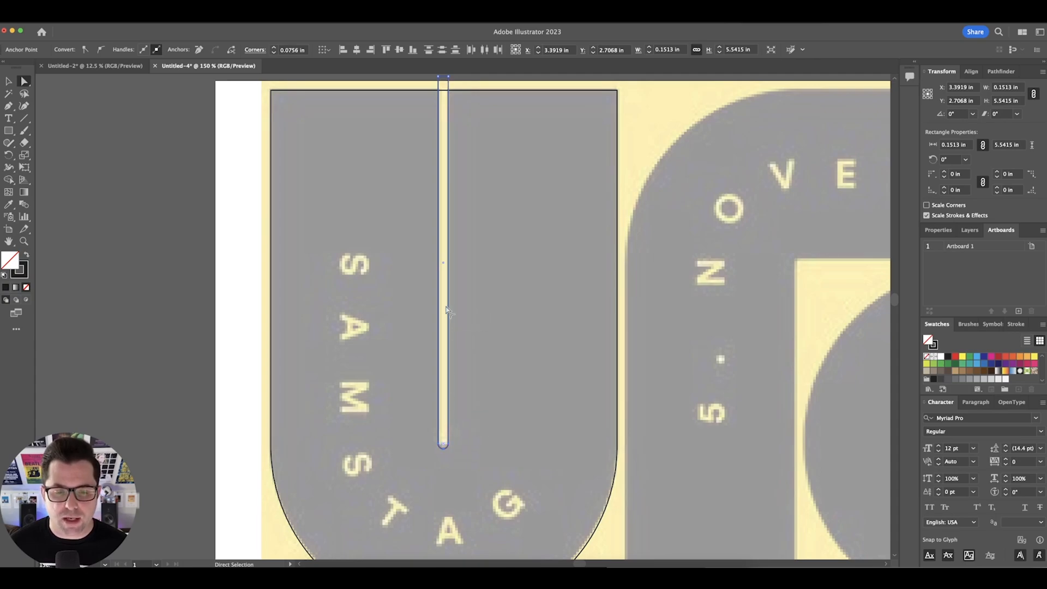
Step: Select the U shape and its slot together and swap stroke and fill so both are solid black
key(v)
click(500, 377)
scroll(459, 296, down, 2)
drag(417, 290, 624, 244)
key(shift+x)
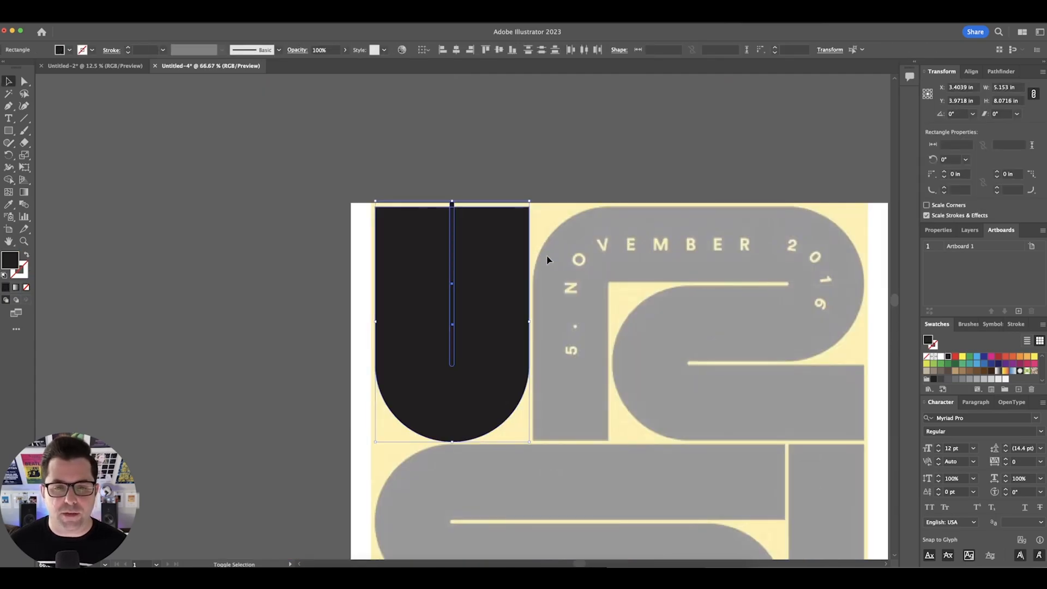
Step: Cut the slot out of the U shape with the Minus Front pathfinder operation
scroll(491, 276, up, 1)
click(1001, 72)
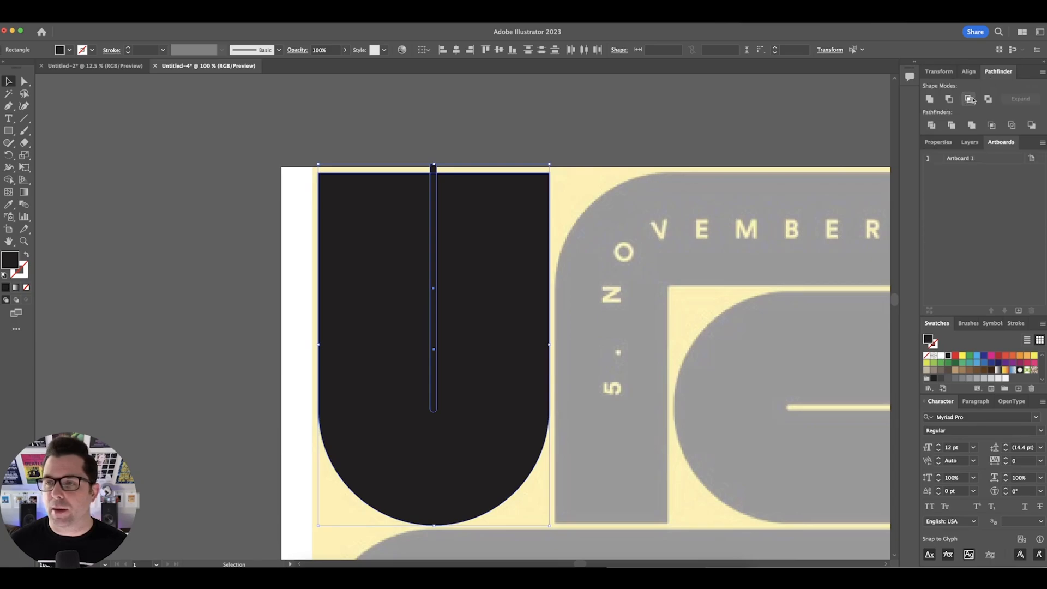
click(949, 101)
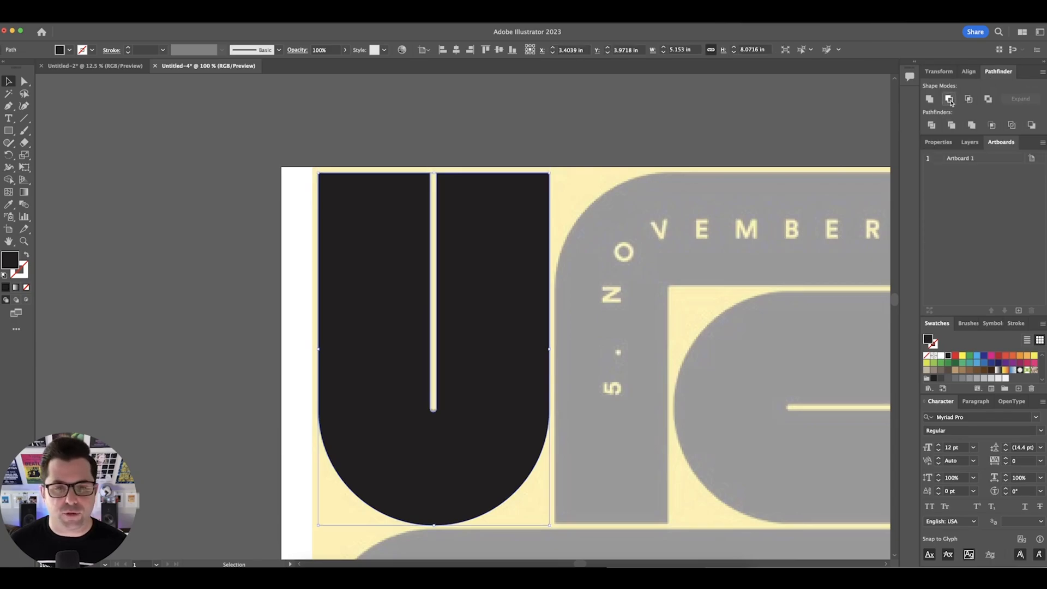
click(602, 263)
drag(524, 333, 501, 308)
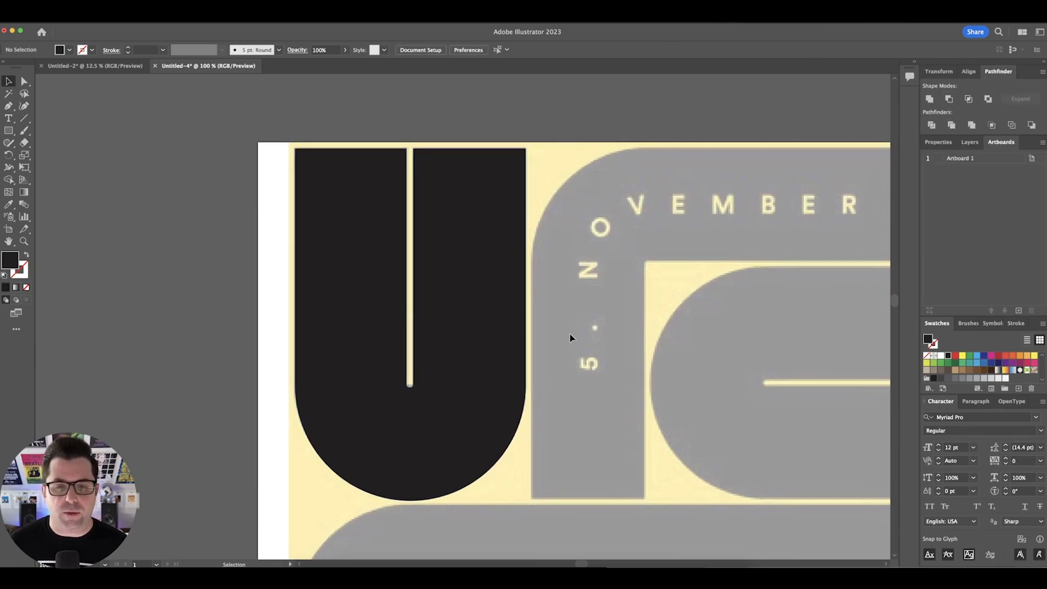
Step: Draw a black vertical bar over the stem beside the U and widen it to about 2.55 in
key(super+minus)
key(m)
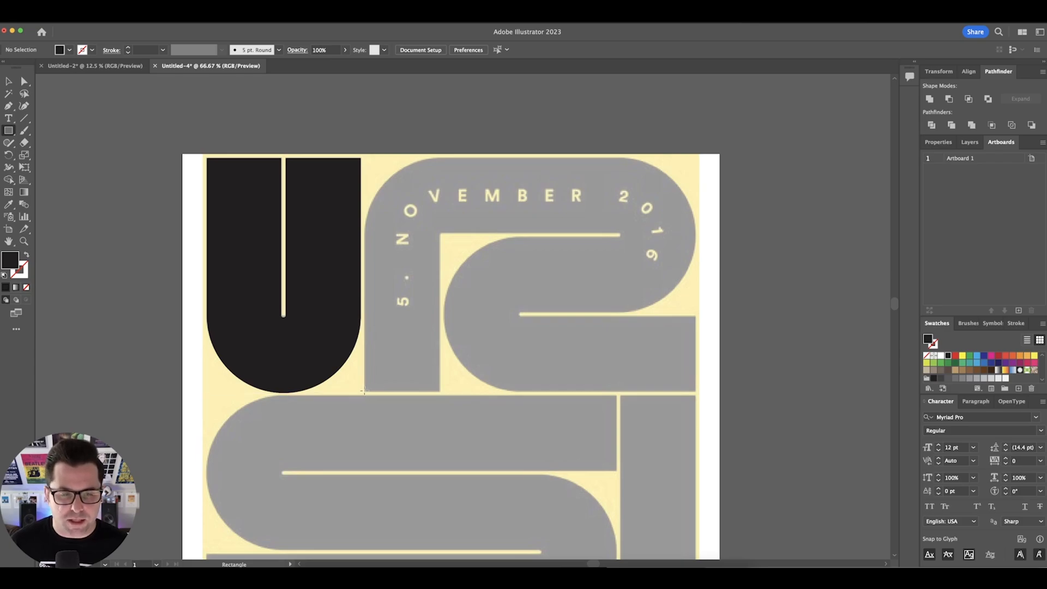
mouse_move(365, 391)
mouse_down()
mouse_move(392, 183)
mouse_move(425, 158)
mouse_up()
key(v)
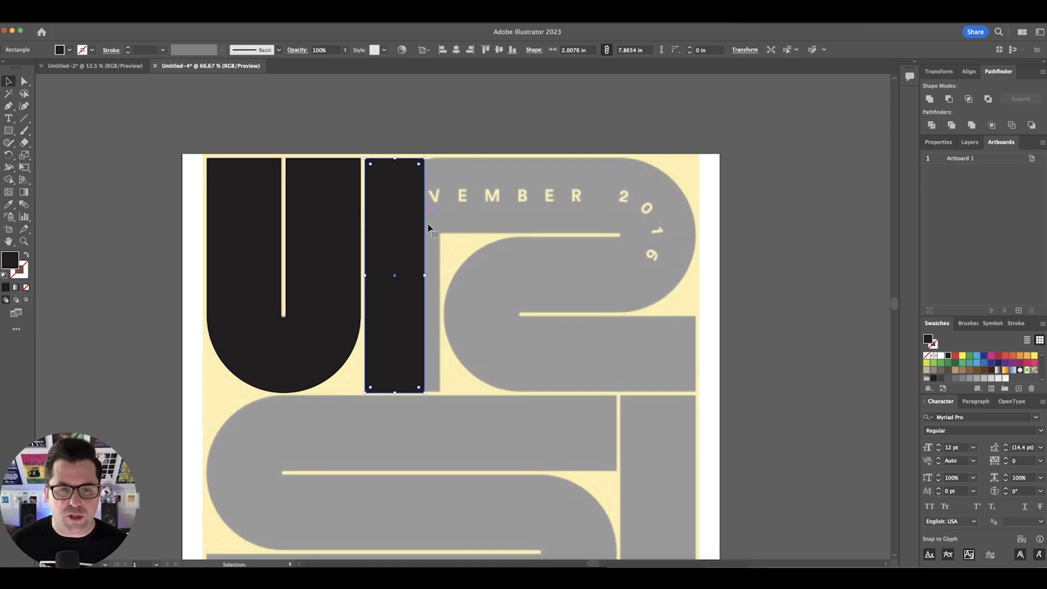
drag(424, 275, 448, 277)
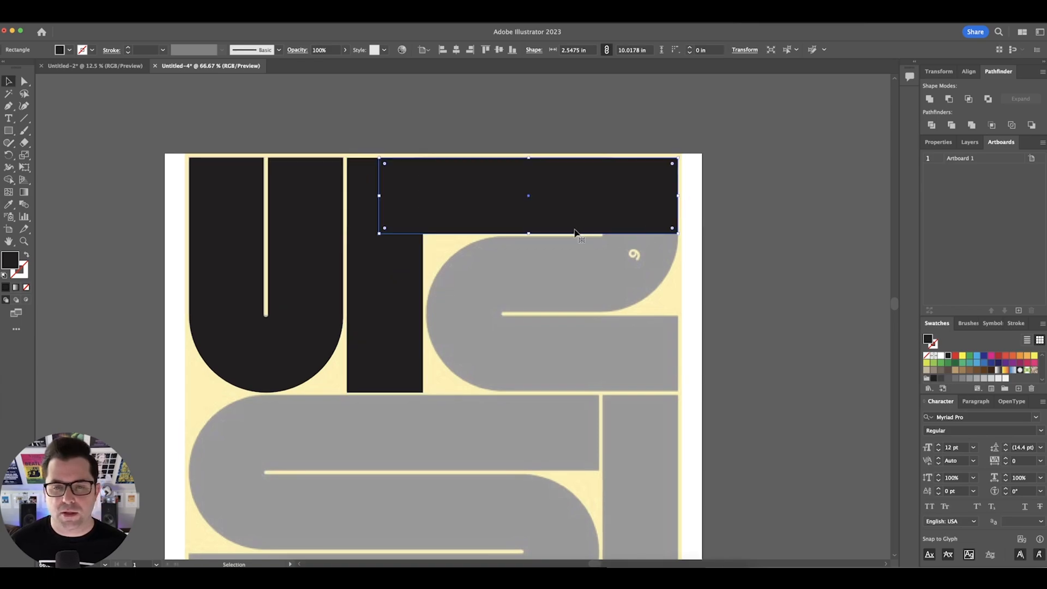
Step: Extend the horizontal bar downward to about 5.17 in tall and fully round its right corners to follow the upper curve
drag(529, 233, 532, 313)
key(a)
scroll(669, 178, right, 1)
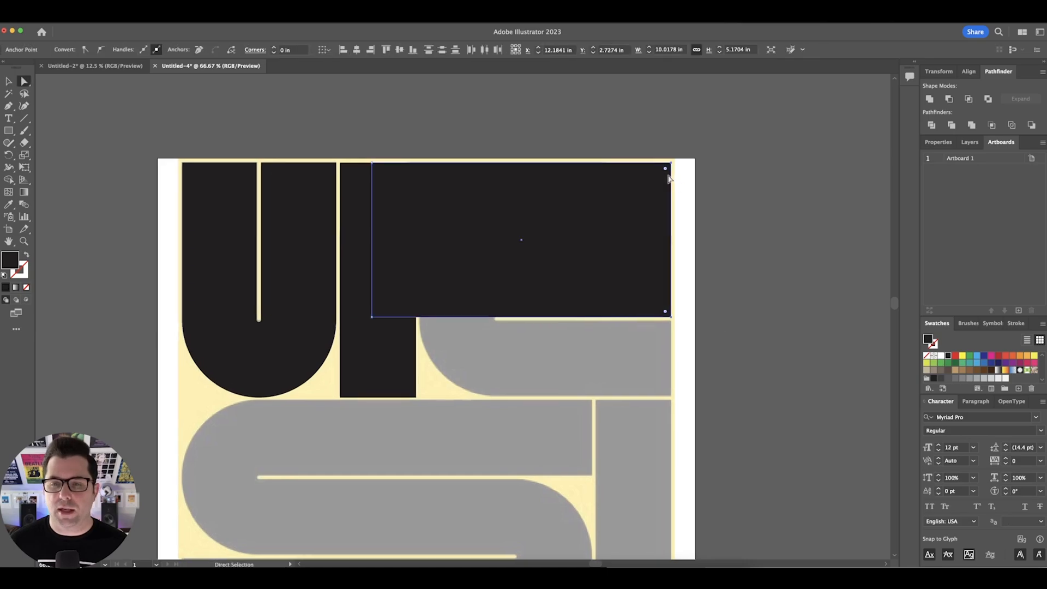
drag(665, 172, 425, 187)
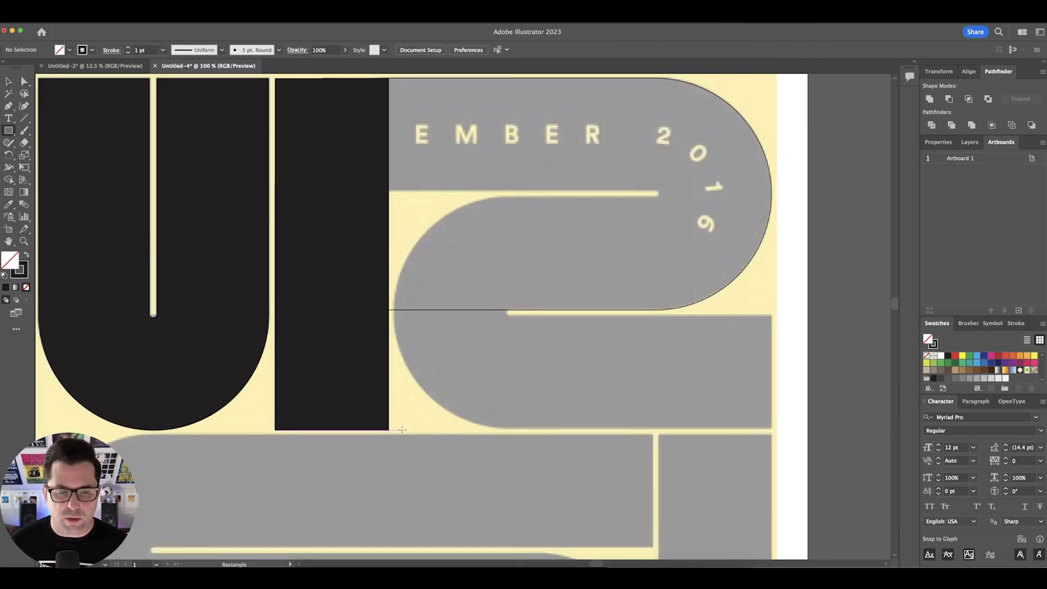
Step: Draw an outlined rectangle about 6.77 × 5.23 in over the lower bend and fully round its left corners
drag(395, 431, 860, 428)
key(a)
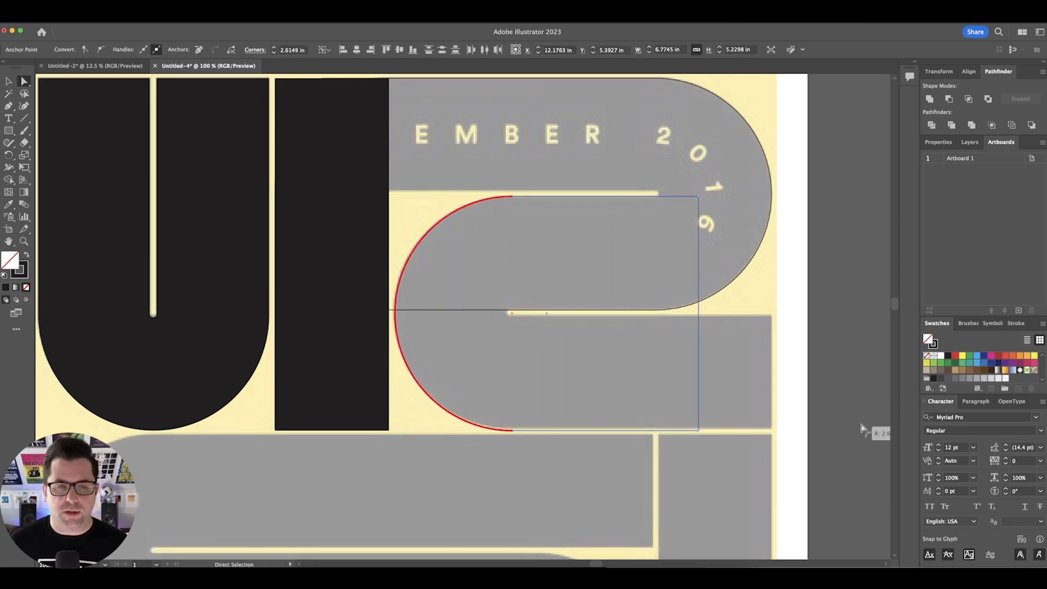
click(603, 272)
key(v)
scroll(603, 271, right, 3)
drag(619, 284, 459, 385)
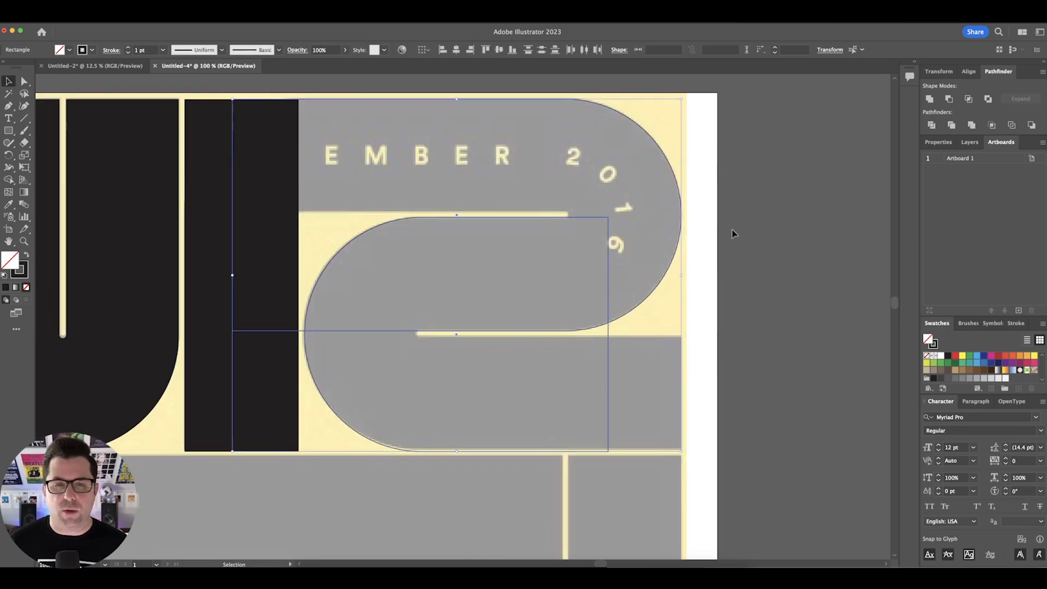
key(shift+x)
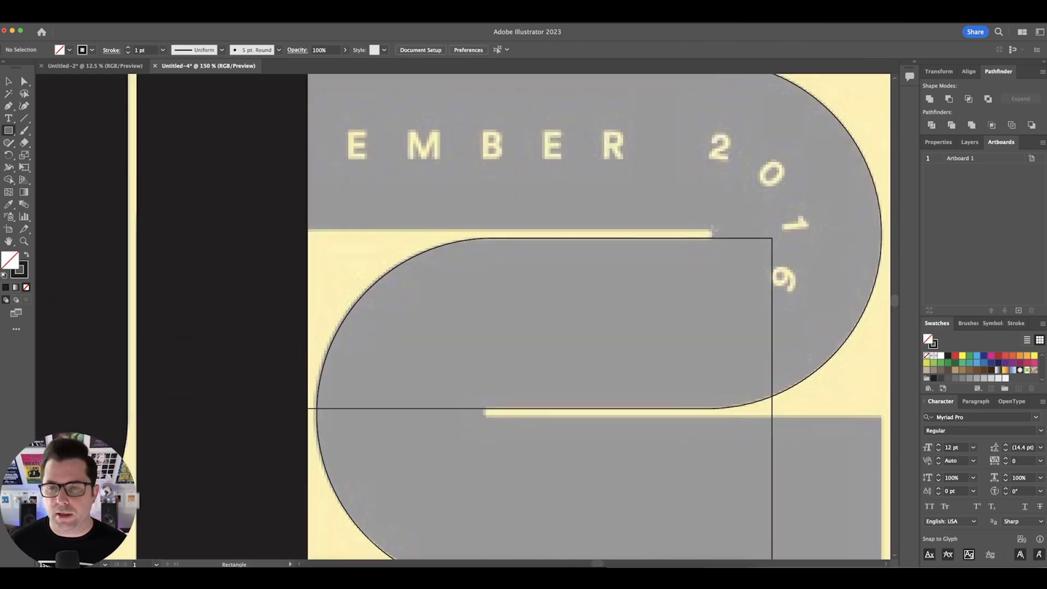
Step: Draw a thin slot about 6.11 × 0.12 in over the upper gap line and fully round its right end
mouse_move(712, 230)
mouse_down()
mouse_move(672, 242)
mouse_move(302, 237)
mouse_up()
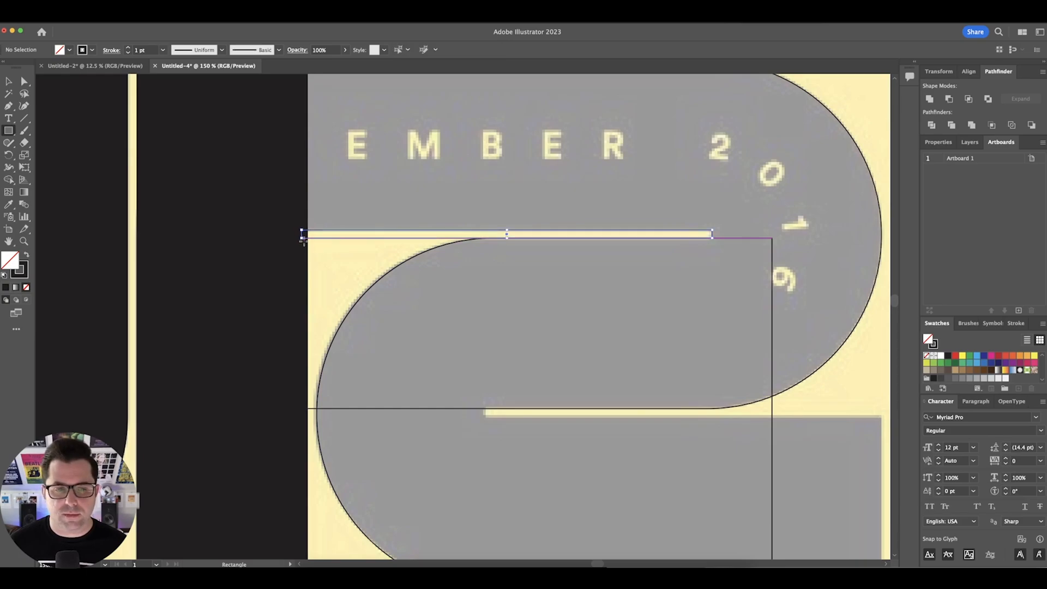
key(a)
click(711, 238)
shift+click(712, 230)
drag(707, 235, 545, 238)
Step: Copy the slot onto the lower gap line with its rounded end facing left and its other end past the right edge
drag(504, 207, 504, 327)
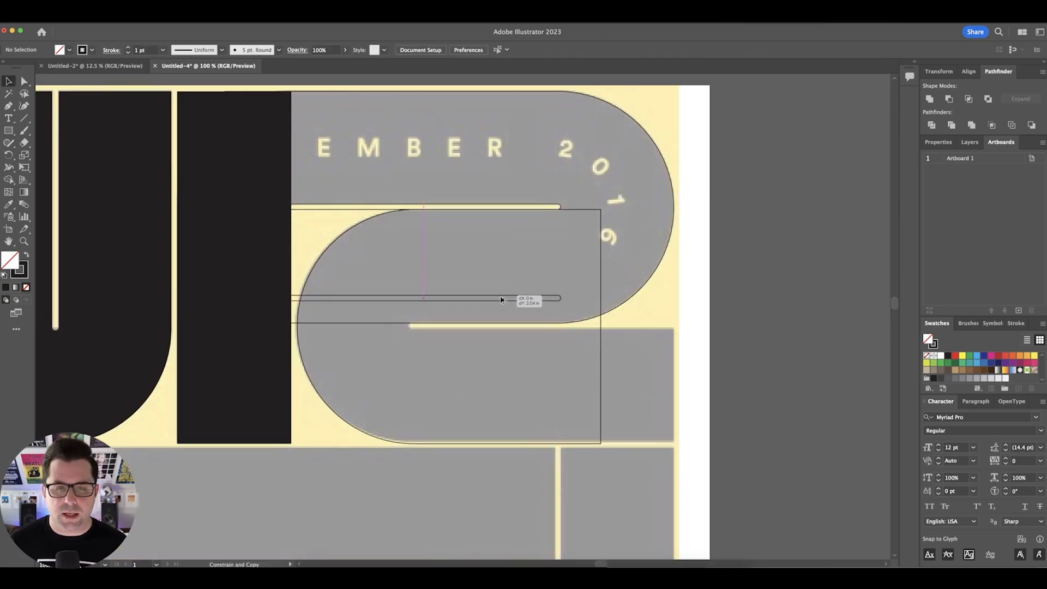
scroll(504, 327, up, 3)
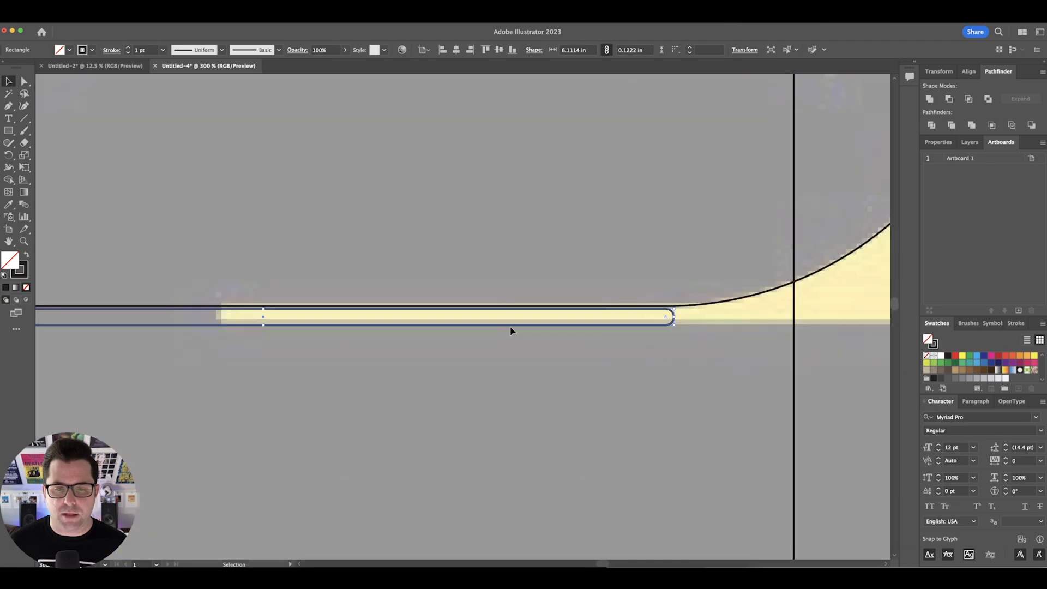
drag(190, 323, 492, 393)
scroll(555, 332, down, 2)
scroll(475, 375, down, 1)
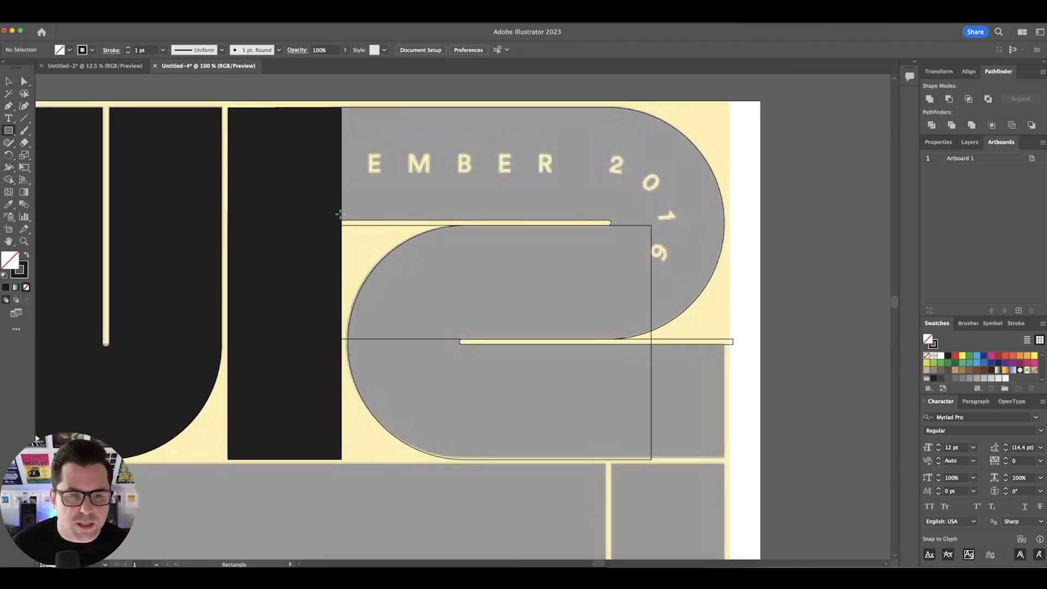
Step: Draw an outlined square about 2.84 in over the lower bend's upper-left corner and copy it down to the lower-left corner
drag(342, 212, 468, 340)
key(v)
scroll(500, 299, down, 2)
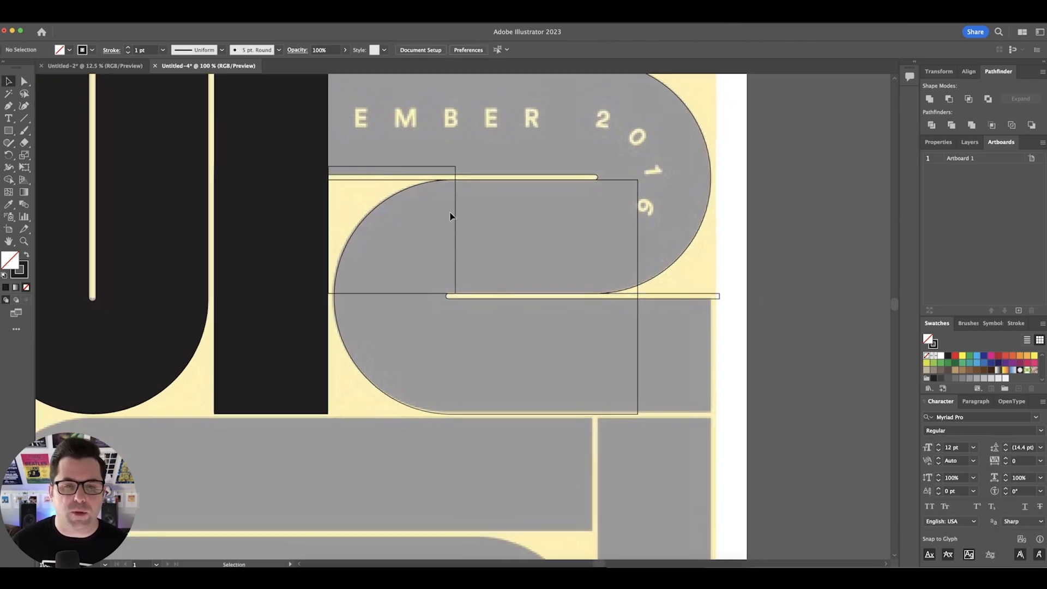
drag(456, 215, 456, 334)
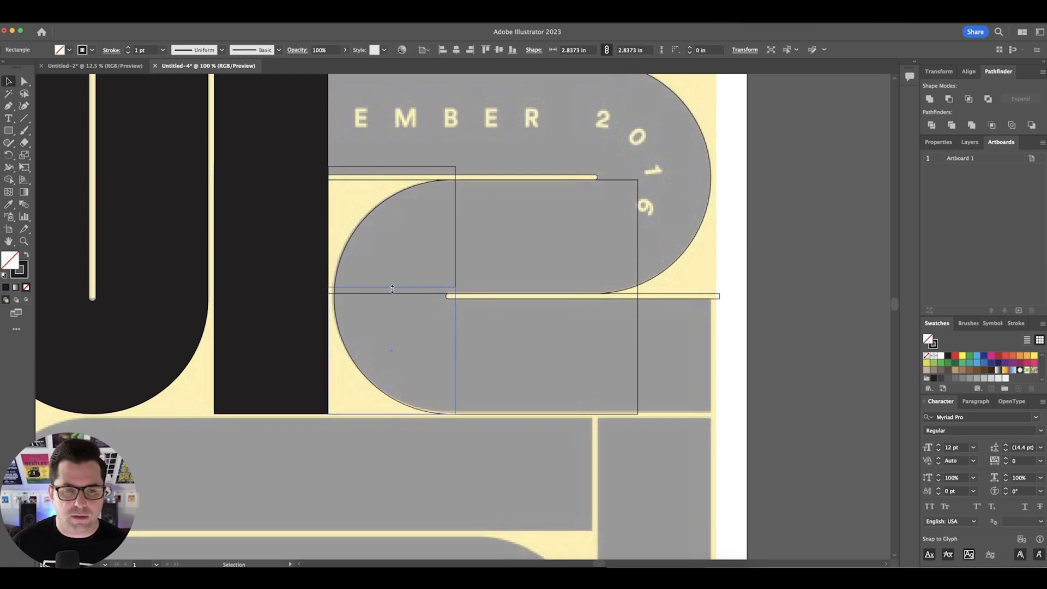
drag(392, 289, 394, 287)
Step: Place copies of the two stacked squares along the right edge of the curved letter
click(510, 254)
drag(514, 261, 480, 264)
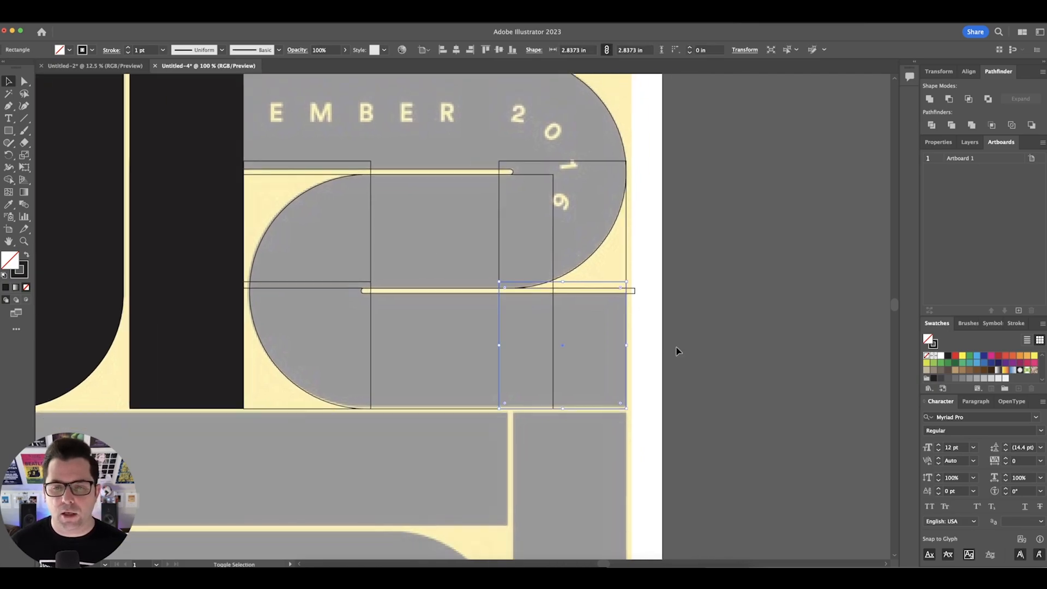
click(677, 347)
Step: Swap the outlines of all the curved letter's overlapping shapes to black fills and divide them with the pathfinder
drag(685, 337, 692, 350)
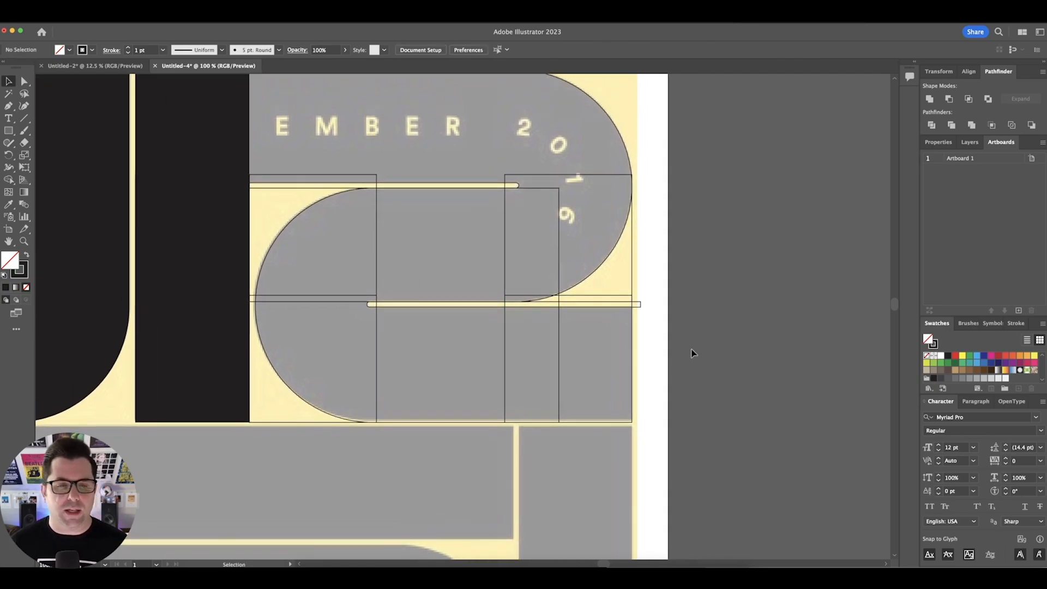
drag(708, 304, 721, 319)
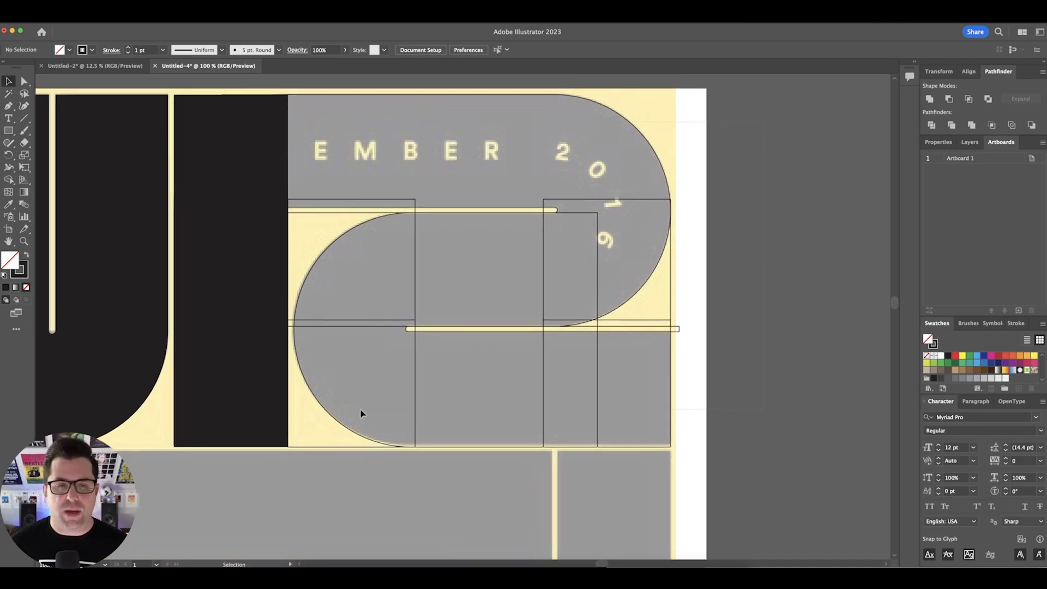
drag(362, 413, 693, 191)
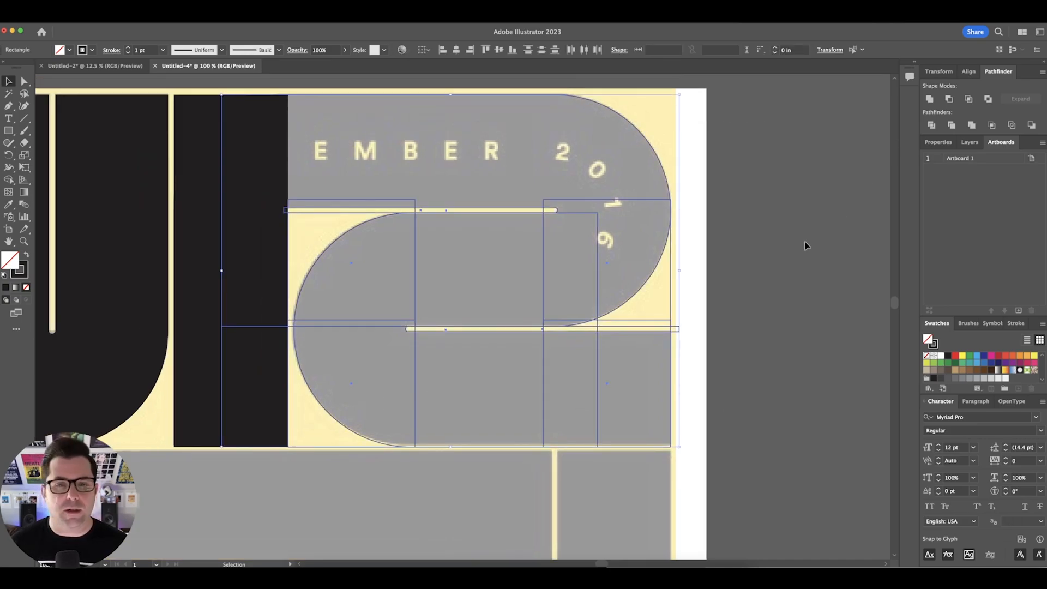
key(shift+x)
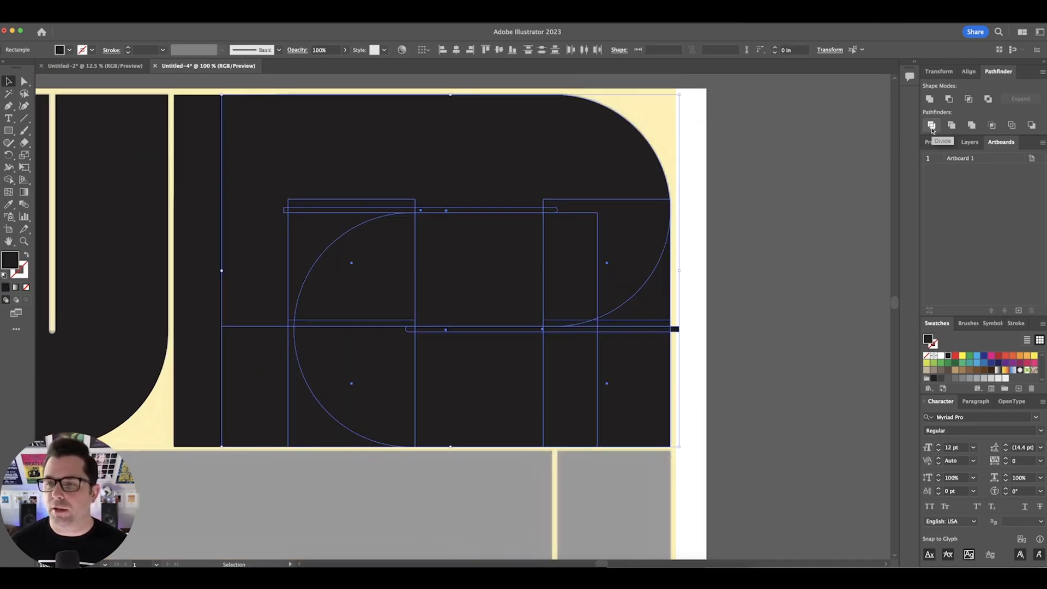
click(933, 130)
click(767, 276)
Step: Delete the divided pieces that cover the curved letter's yellow corners and its upper and lower gap lines
key(a)
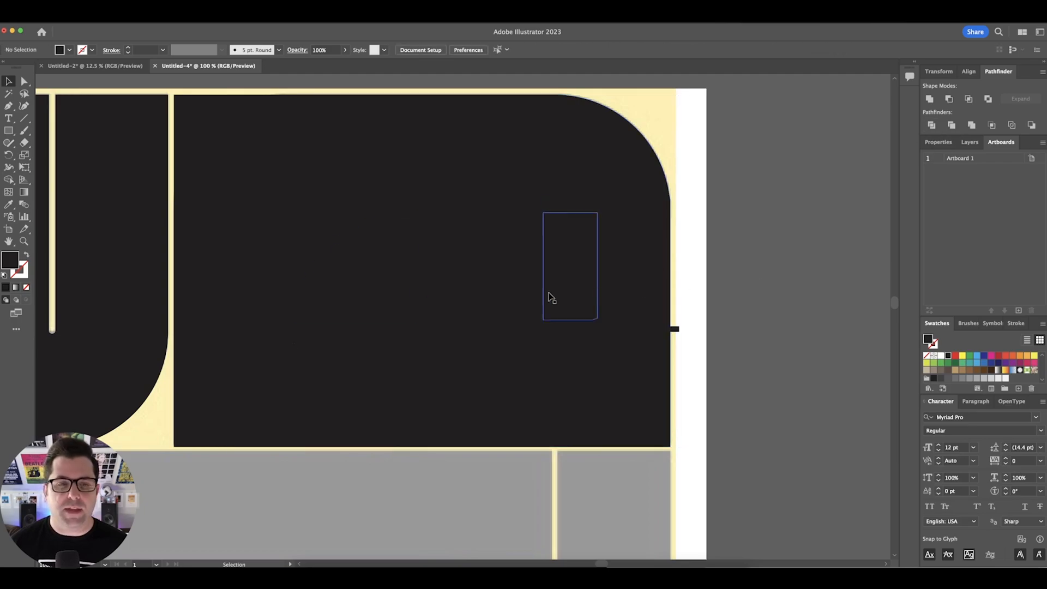
click(306, 242)
key(Delete)
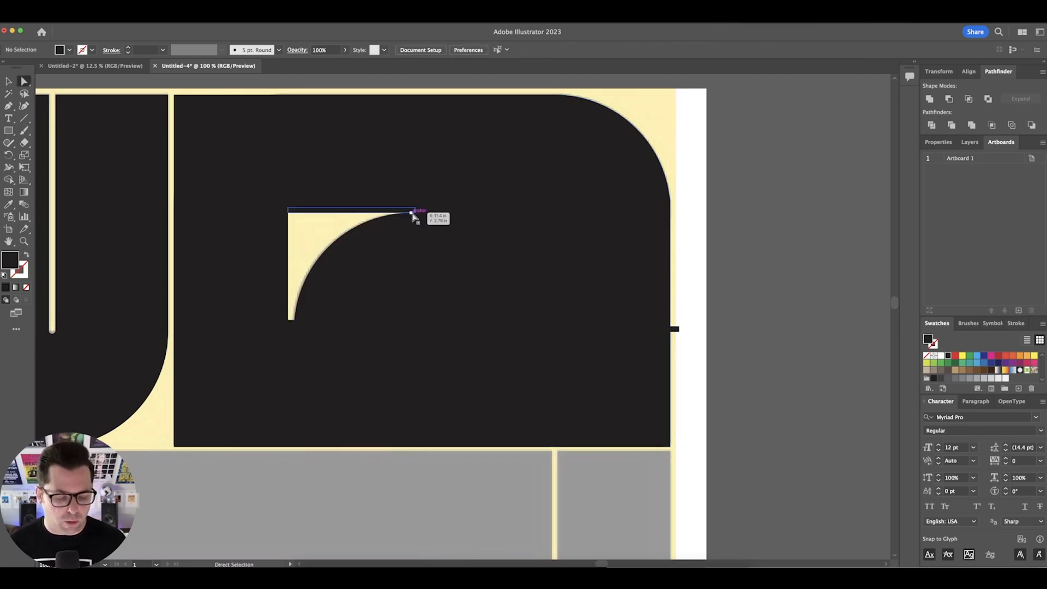
click(393, 264)
key(Delete)
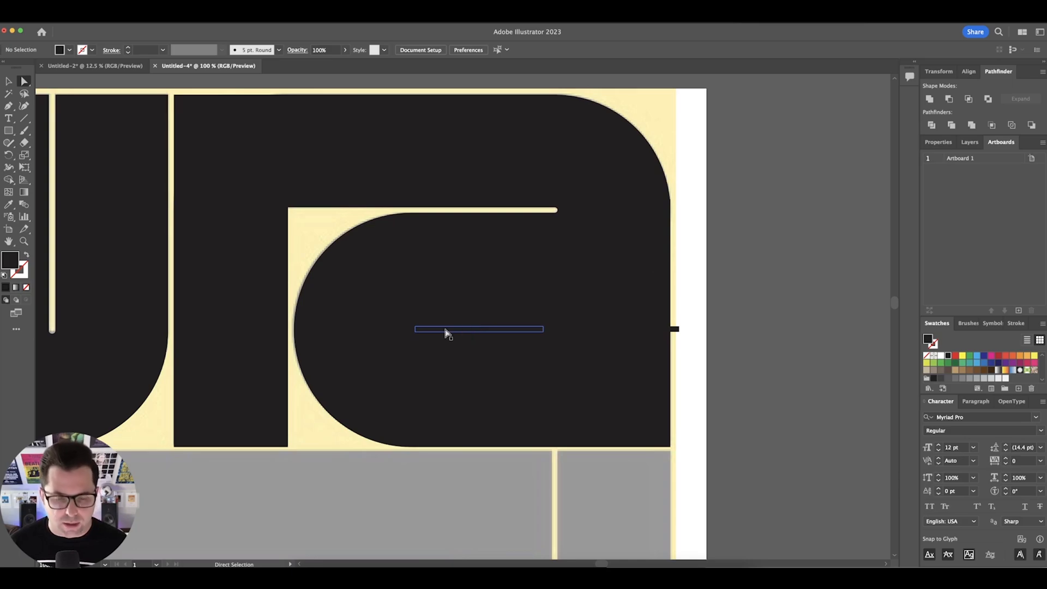
click(446, 330)
key(Delete)
click(410, 325)
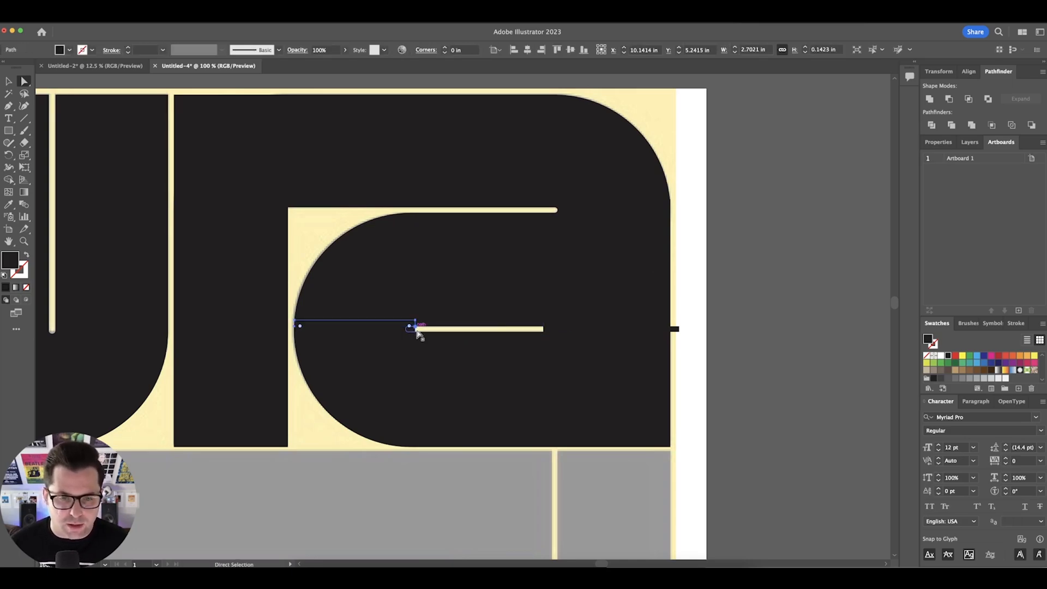
click(416, 328)
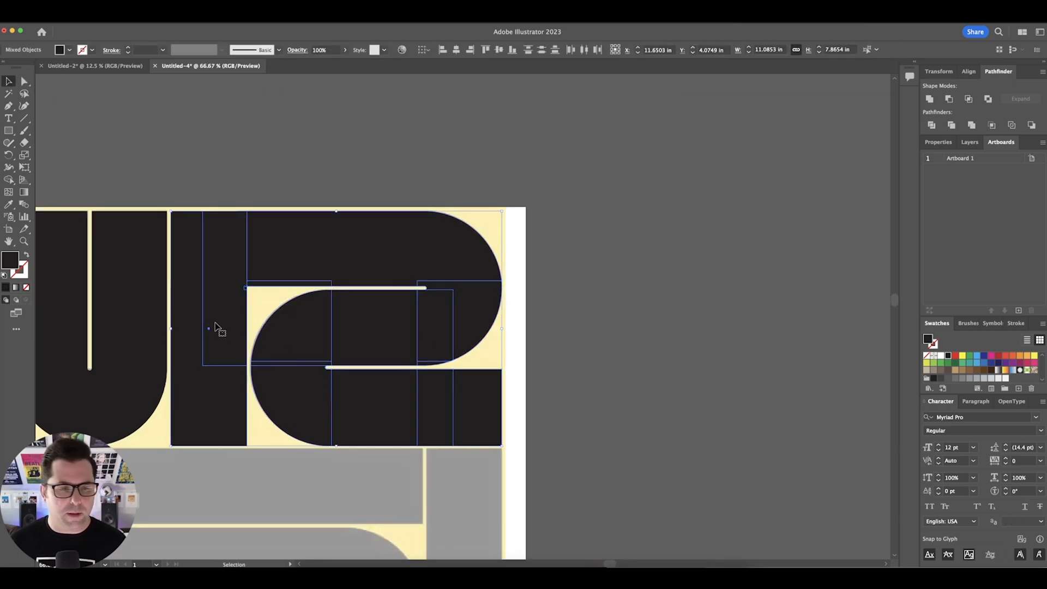
Step: Undo the trial move of the curved letter's pieces off the artboard and try to unite them into one shape
drag(217, 328, 673, 326)
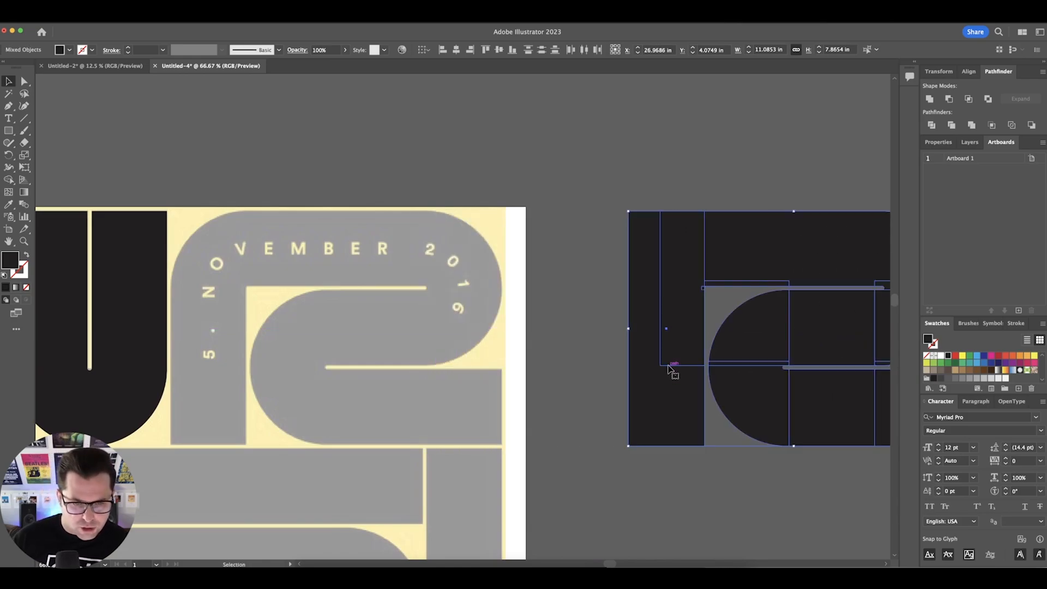
key(super+z)
click(602, 427)
drag(606, 438, 688, 421)
drag(635, 196, 330, 375)
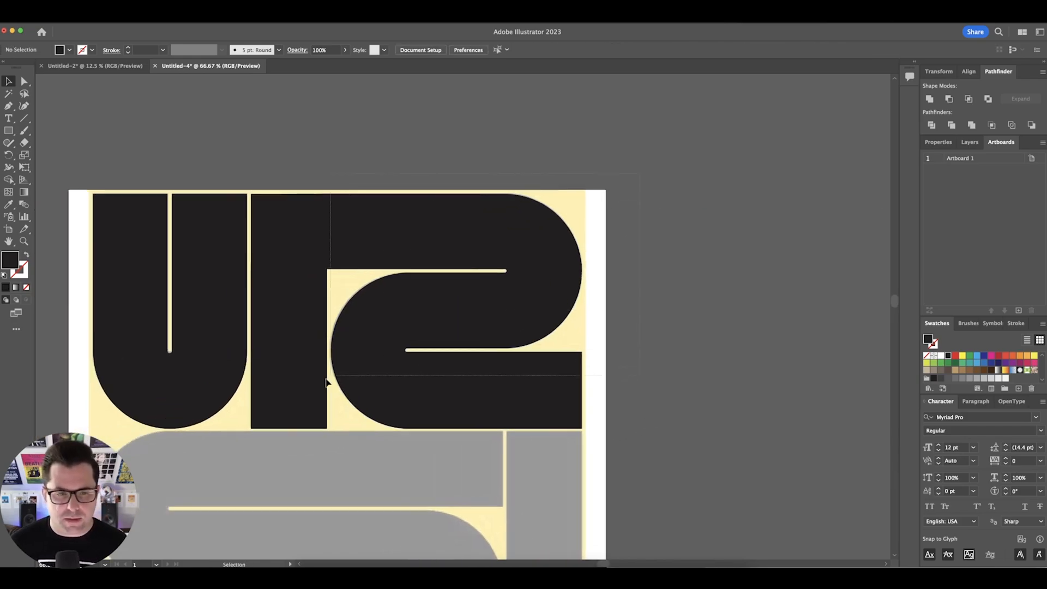
drag(762, 191, 384, 394)
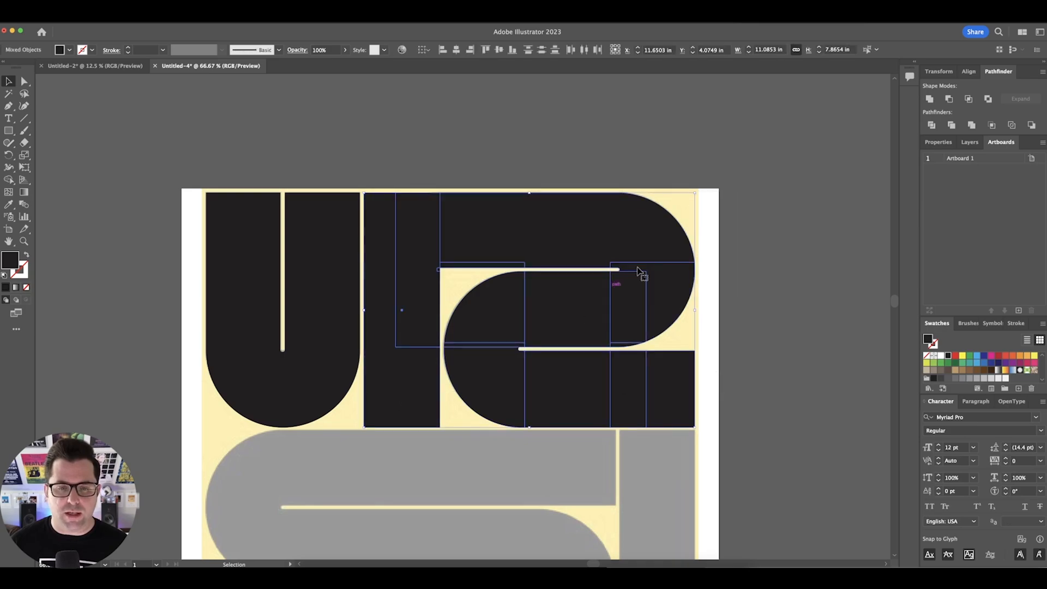
click(930, 99)
click(766, 278)
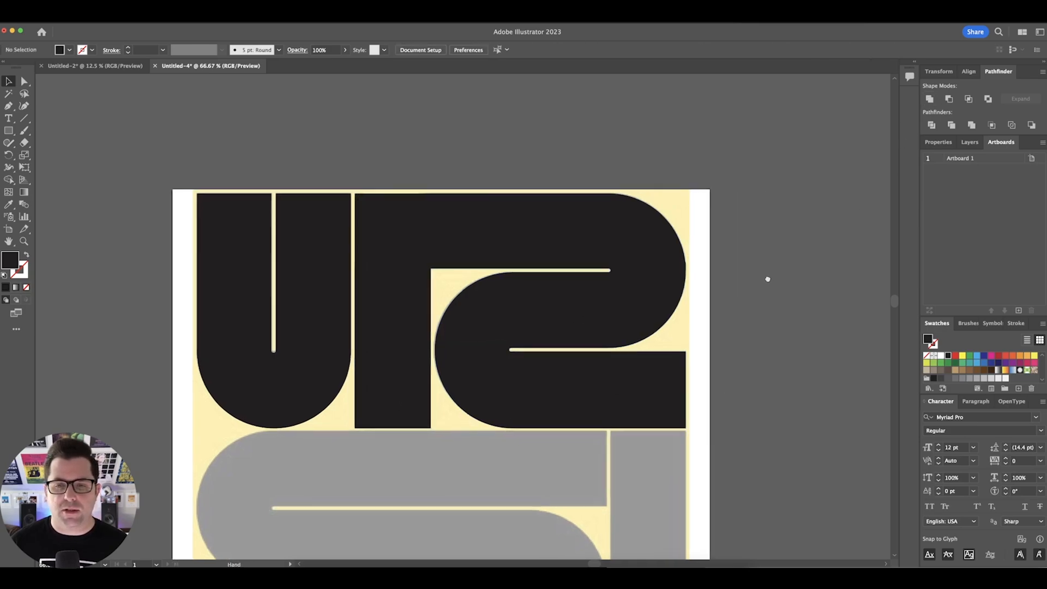
drag(766, 278, 684, 265)
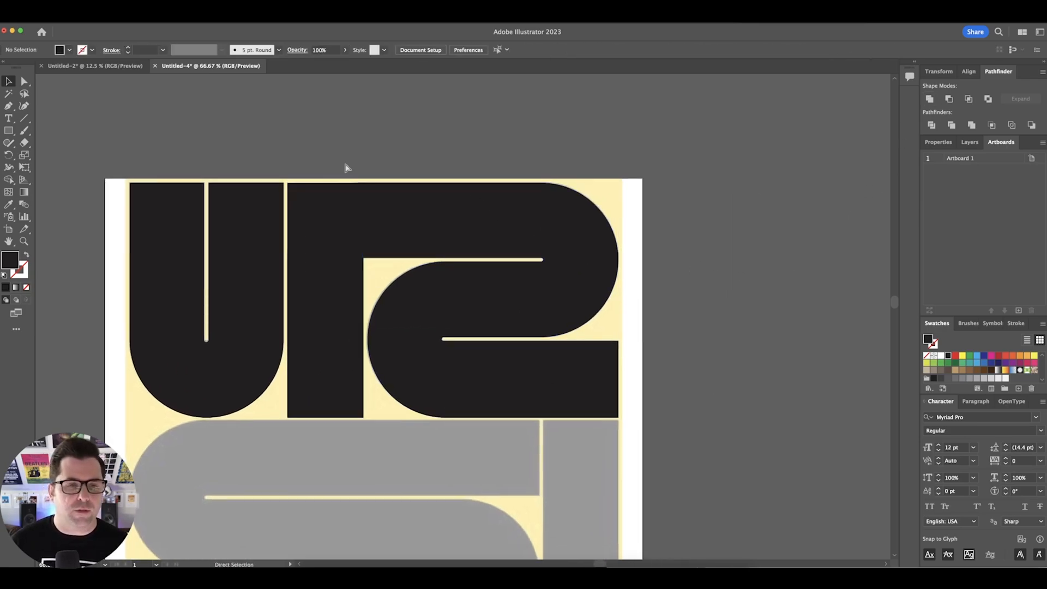
Step: Round the upper-left corner of the curved letter's vertical stem to match the reference bend
key(a)
click(289, 184)
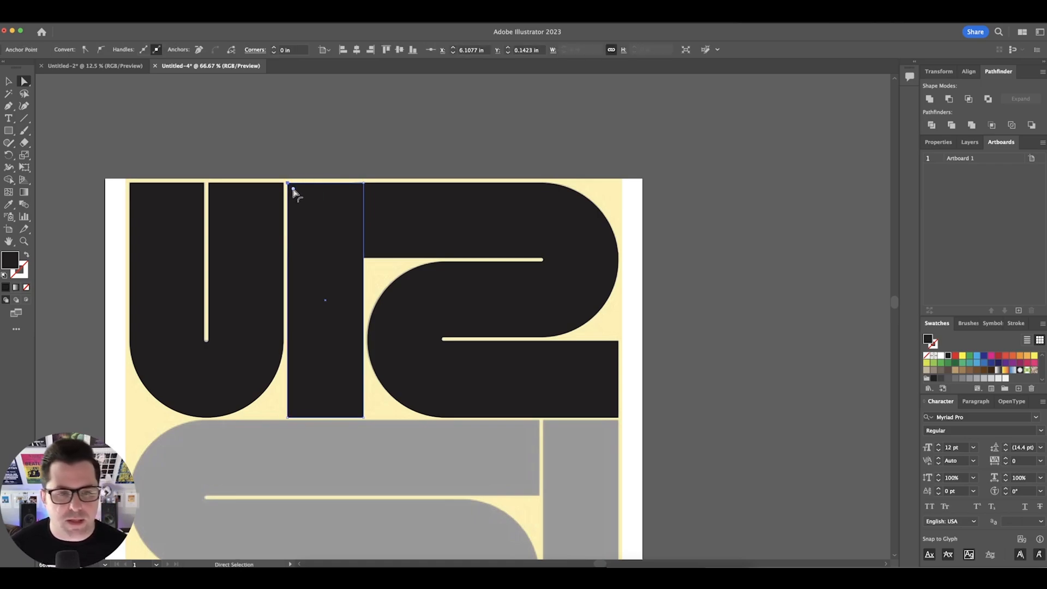
drag(293, 191, 491, 304)
click(435, 131)
scroll(382, 139, down, 1)
Step: Split the curved letter's overlapping pieces with the pathfinder and delete the leftover bit outside the rounded upper-left corner
key(v)
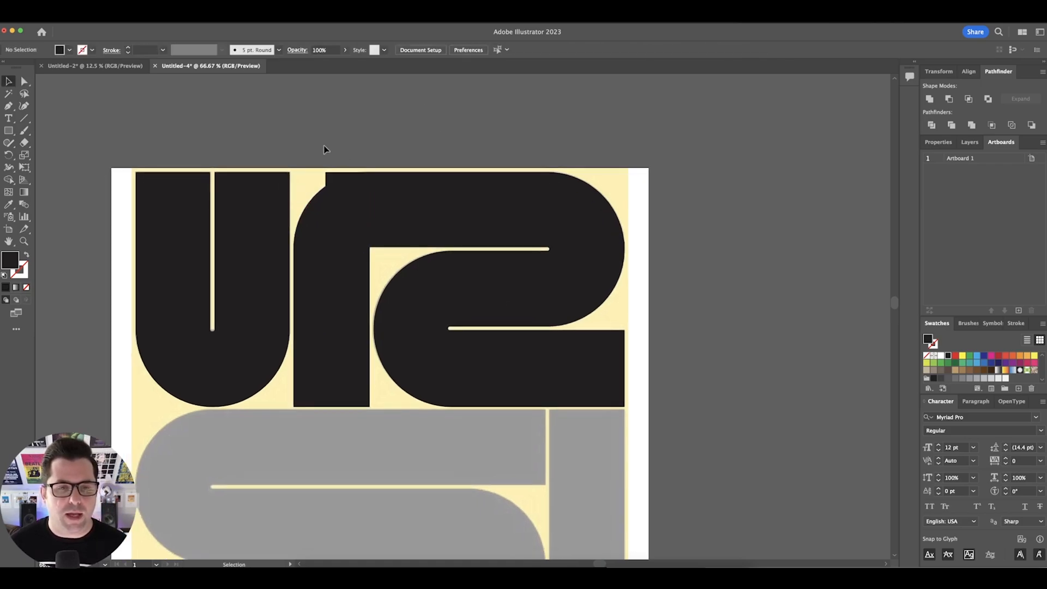
drag(324, 150, 627, 349)
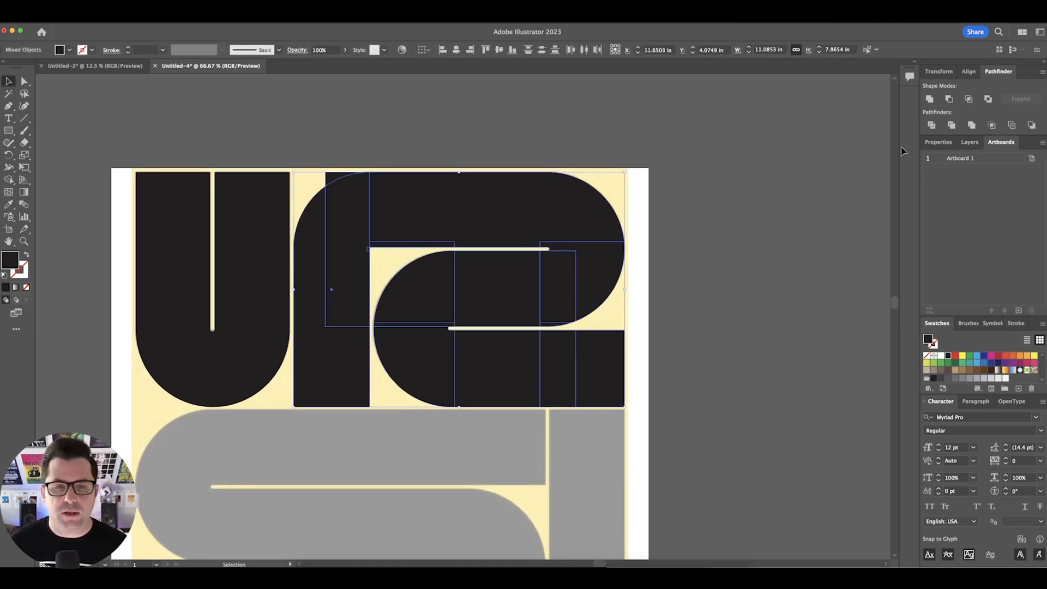
click(950, 125)
click(298, 167)
key(a)
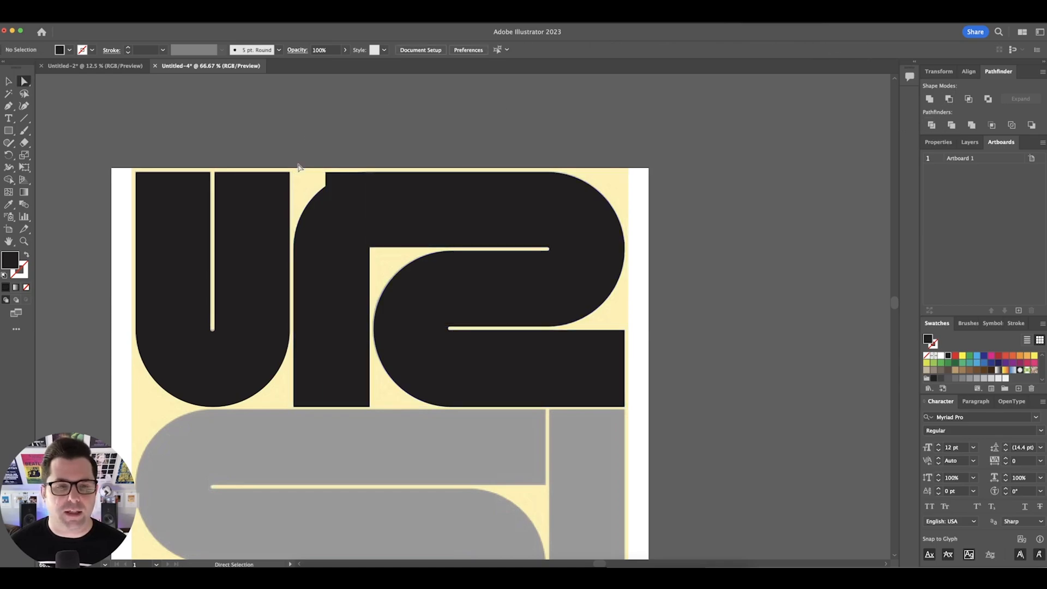
click(328, 179)
key(Delete)
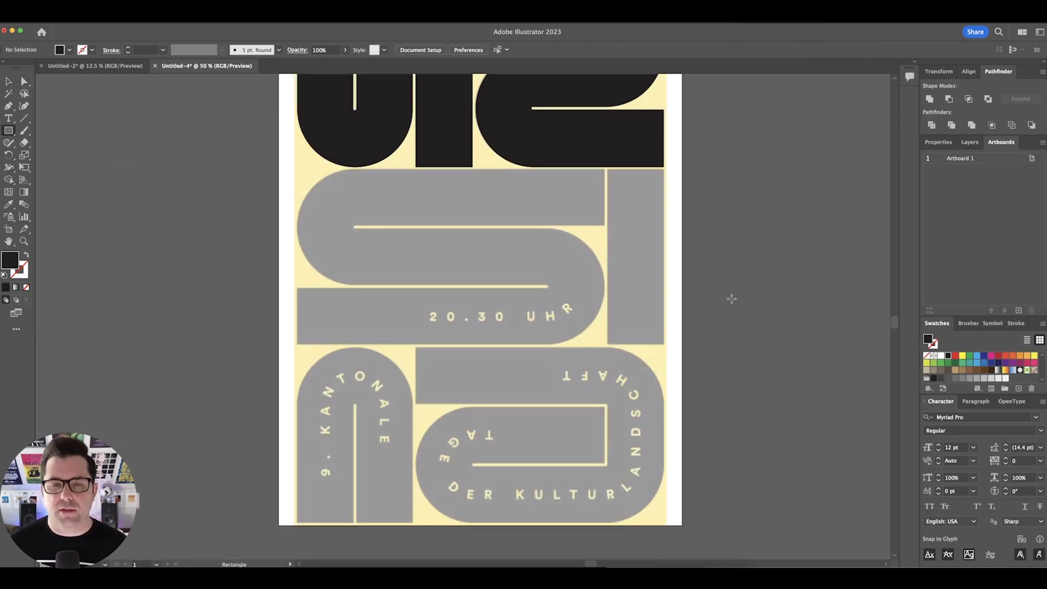
Step: Cover the S-shaped letter with a black rectangle and round its upper-left and lower-right corners to the reference curves
drag(578, 264, 588, 261)
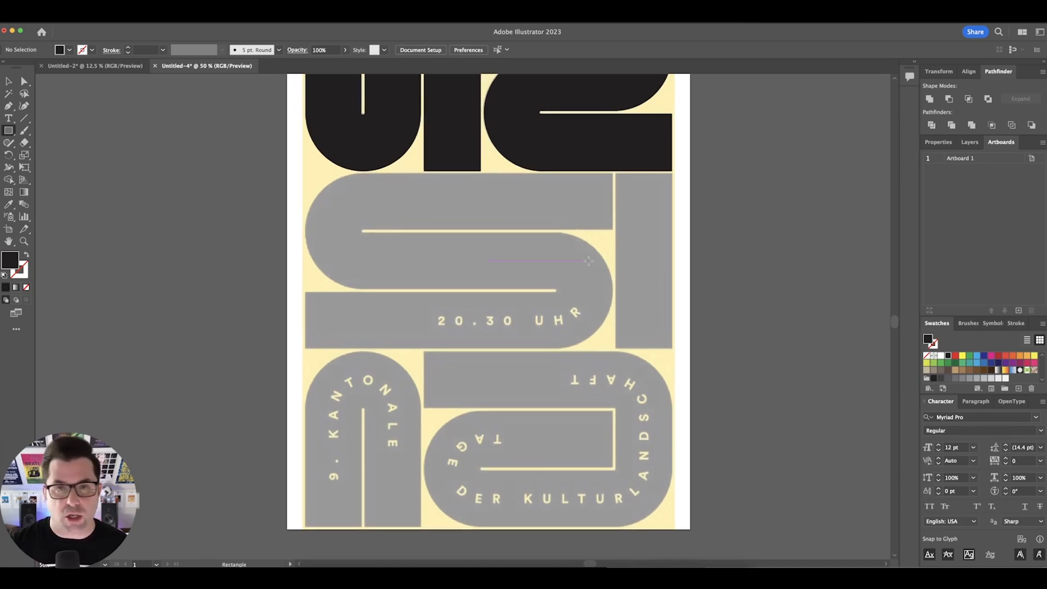
key(super+=)
mouse_move(643, 153)
mouse_down()
mouse_move(234, 228)
mouse_move(643, 308)
mouse_up()
drag(239, 159, 309, 228)
drag(240, 301, 308, 233)
drag(636, 381, 568, 312)
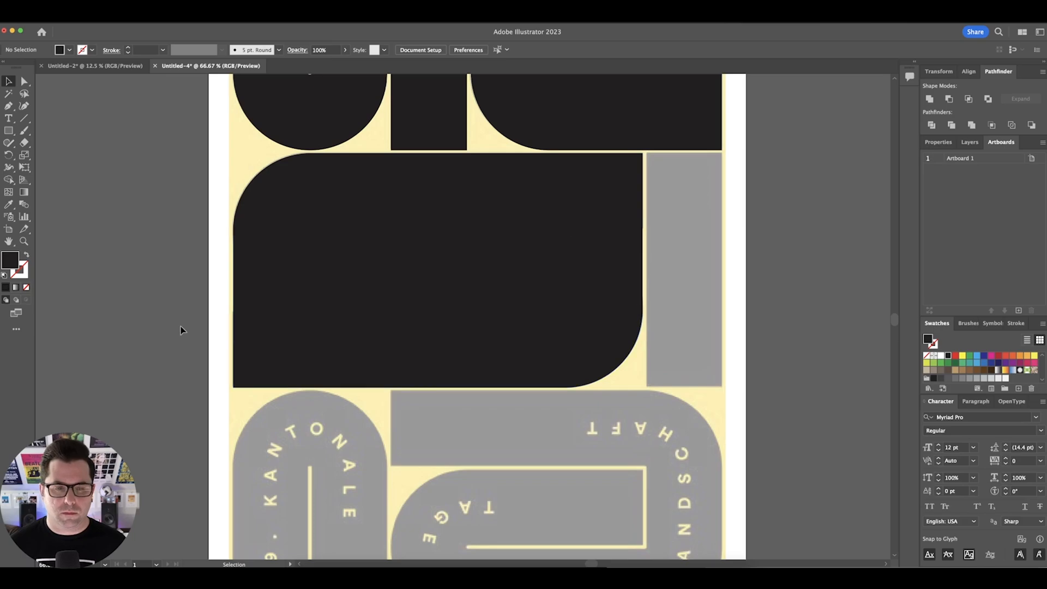
Step: Turn the S shape into an outline, draw a cut rectangle at its left notch and slots about 8.91 × 0.12 in along both gaps
key(shift+x)
drag(233, 231, 312, 317)
key(super+=)
key(super+=)
drag(149, 339, 747, 346)
drag(703, 343, 718, 170)
Step: Fully round the lower slot's right end and the upper slot's left end inside the S letter
key(a)
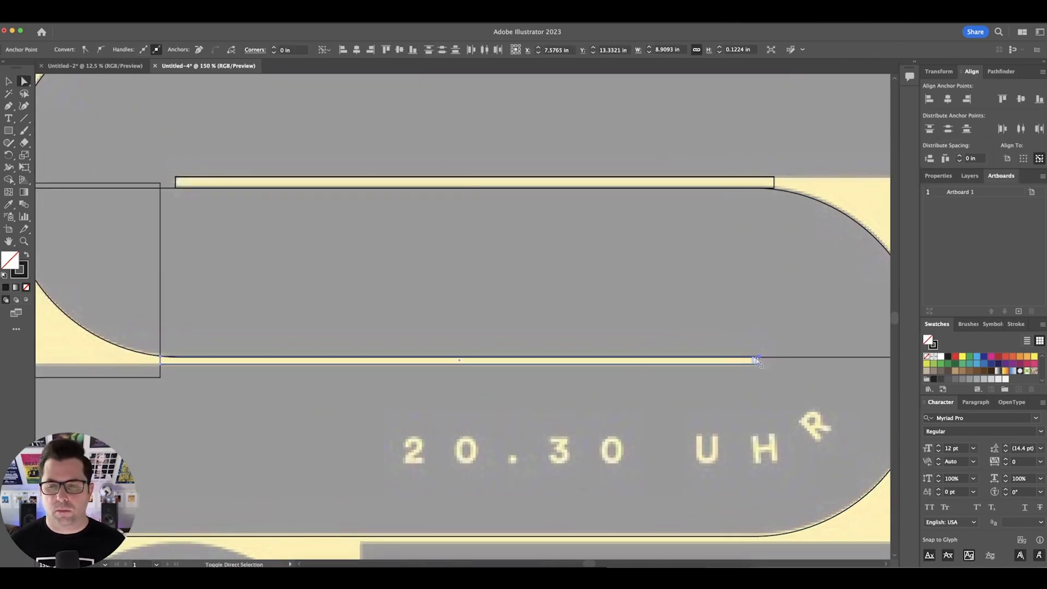
drag(753, 360, 747, 360)
drag(98, 185, 865, 185)
key(super+=)
drag(516, 181, 515, 166)
key(super+-)
key(super+-)
key(super+-)
key(shift+x)
key(a)
key(super+=)
key(super+z)
key(super+z)
Step: Fill the S letter's shapes black, divide them, and delete the pieces over its outer notches and upper gap
key(v)
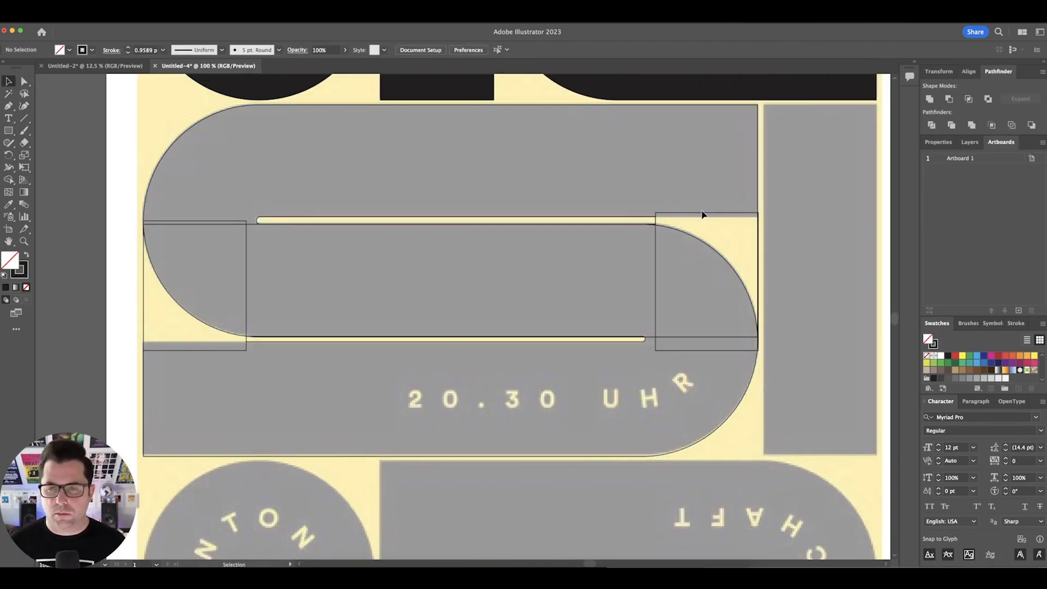
key(super+-)
drag(341, 360, 339, 379)
key(shift+x)
key(a)
click(573, 274)
key(super+=)
key(super+=)
key(super+=)
key(super+=)
key(super+=)
key(super+=)
key(super+=)
key(super+=)
key(super+-)
key(super+-)
key(super+-)
key(super+-)
key(super+-)
key(super+-)
key(super+-)
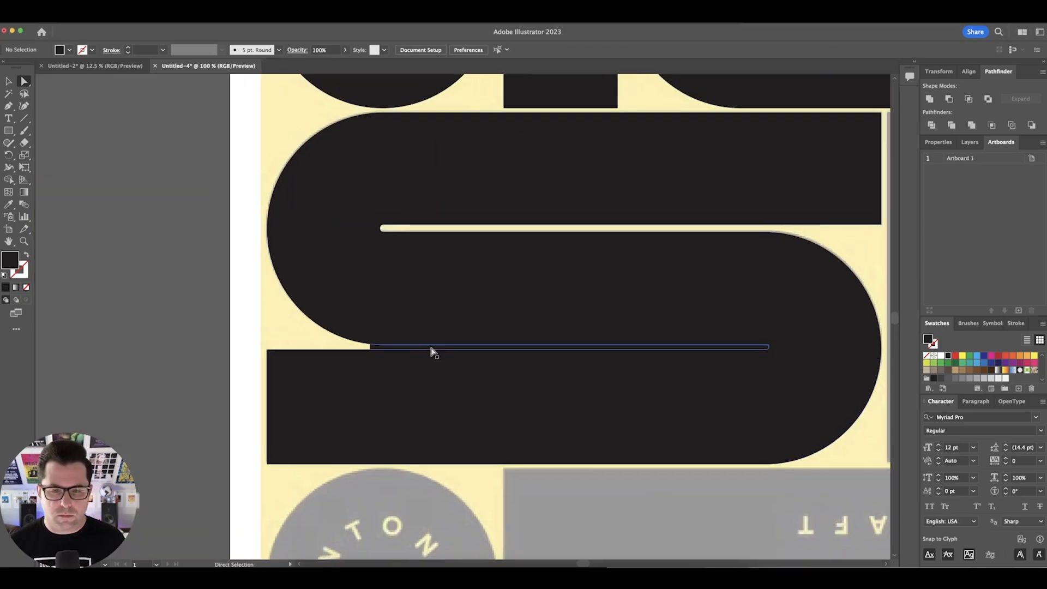
Step: Remove the piece over the S letter's lower gap and trace the vertical bar beside the S with a black rectangle
key(super+-)
drag(854, 341, 624, 337)
key(m)
drag(590, 409, 515, 174)
drag(611, 447, 720, 262)
Step: Trace the lower-left arched letter with a rectangle and round its upper corners
key(m)
drag(336, 460, 598, 299)
key(a)
mouse_move(315, 284)
mouse_down()
mouse_move(349, 472)
mouse_move(412, 383)
mouse_up()
Step: Outline the lower-right letter with a rounded rectangle, an inner rectangle rounded on its left side, and a thin slot along the upper gap
drag(326, 227, 573, 388)
drag(681, 292, 381, 431)
key(super+=)
key(super+=)
key(shift+x)
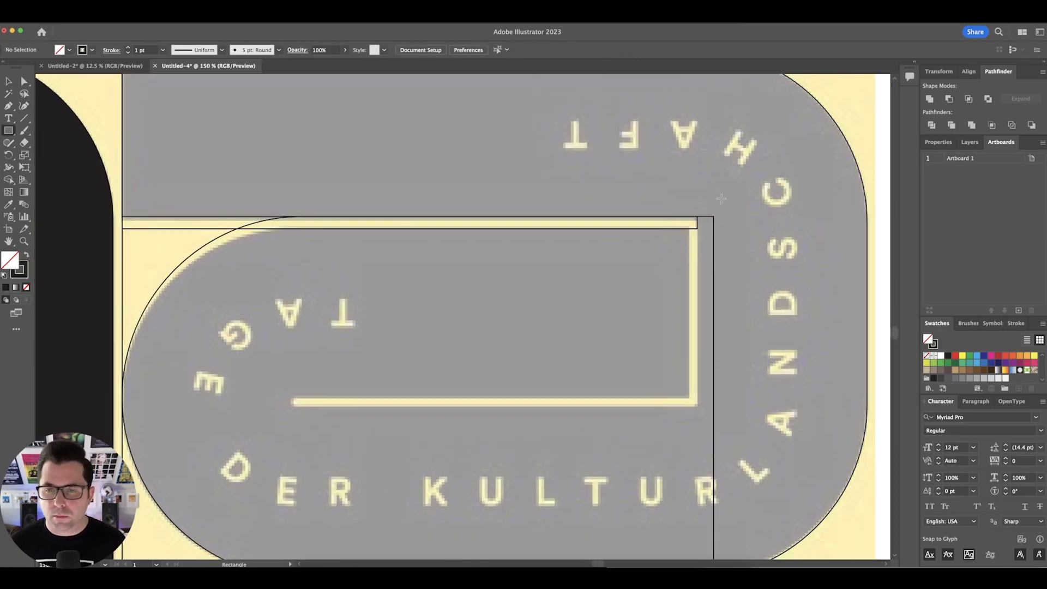
Step: Draw thin slots over the lower-right letter's vertical and lower gap lines and round the lower slot's left end
drag(689, 217, 697, 407)
drag(527, 314, 689, 401)
key(a)
key(super+=)
key(super+=)
drag(477, 396, 311, 397)
key(super+=)
key(super+=)
key(super+=)
key(super+-)
key(super+-)
key(super+-)
key(super+-)
key(super+-)
Step: Fill the lower-right letter's shapes black, divide them, and delete the pieces over its gap lines and left notch
key(shift+x)
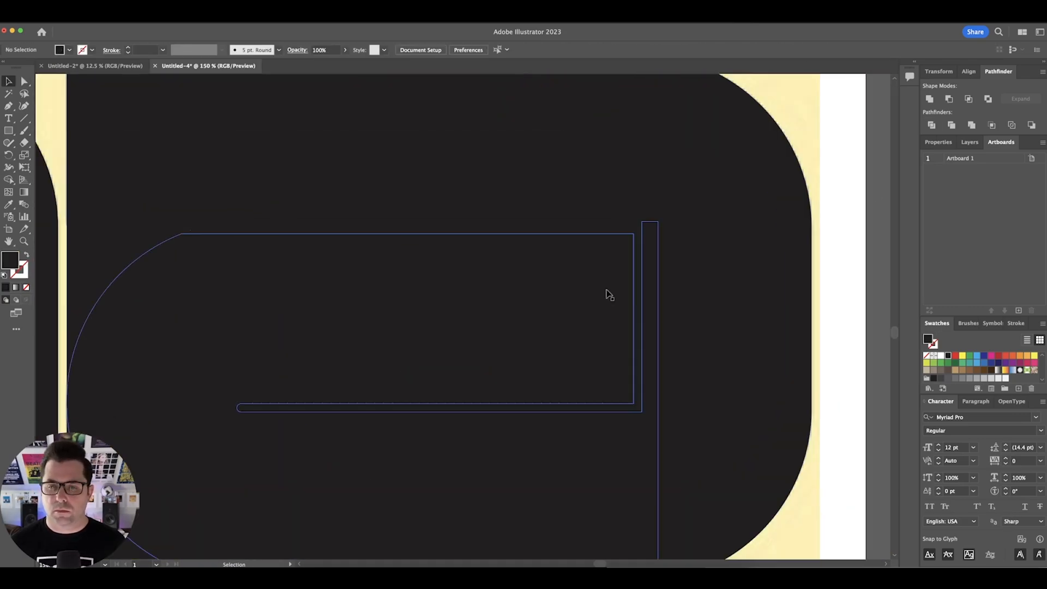
key(super+=)
key(v)
key(super+0)
scroll(708, 387, down, 2)
key(super+=)
key(super+=)
key(super+=)
key(super+=)
key(super+-)
key(super+-)
key(super+-)
key(super+0)
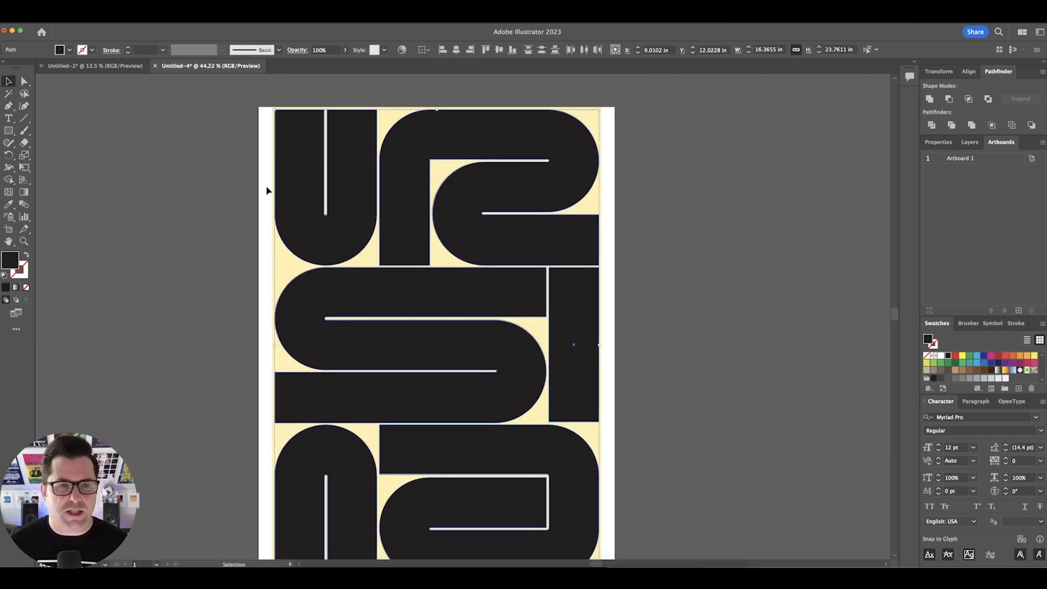
Step: Select all the finished black letters and move them off the artboard, to the right of the reference poster
scroll(267, 190, right, 2)
drag(270, 184, 672, 177)
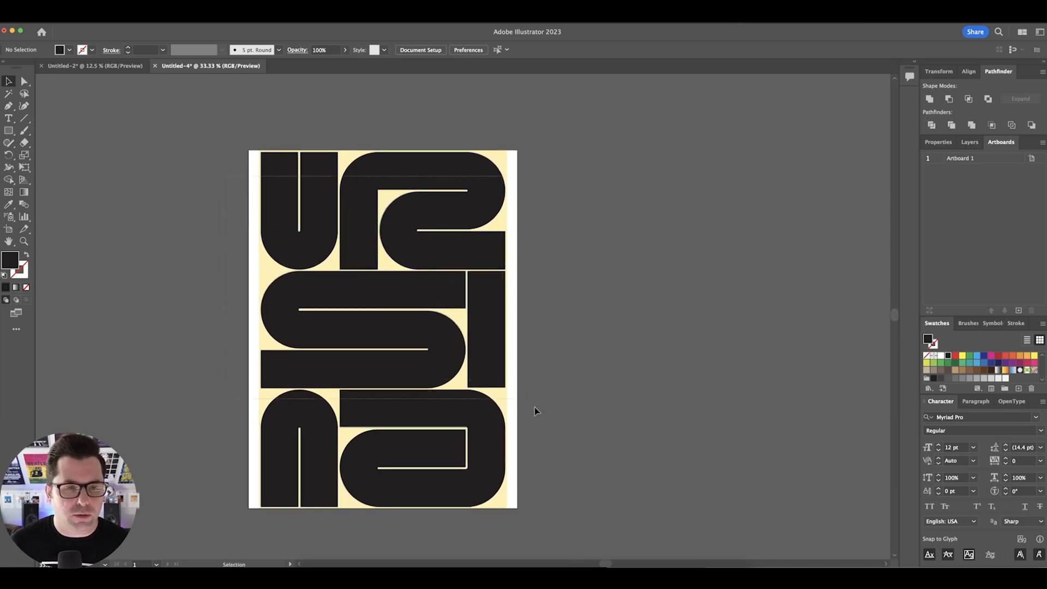
drag(416, 388, 668, 408)
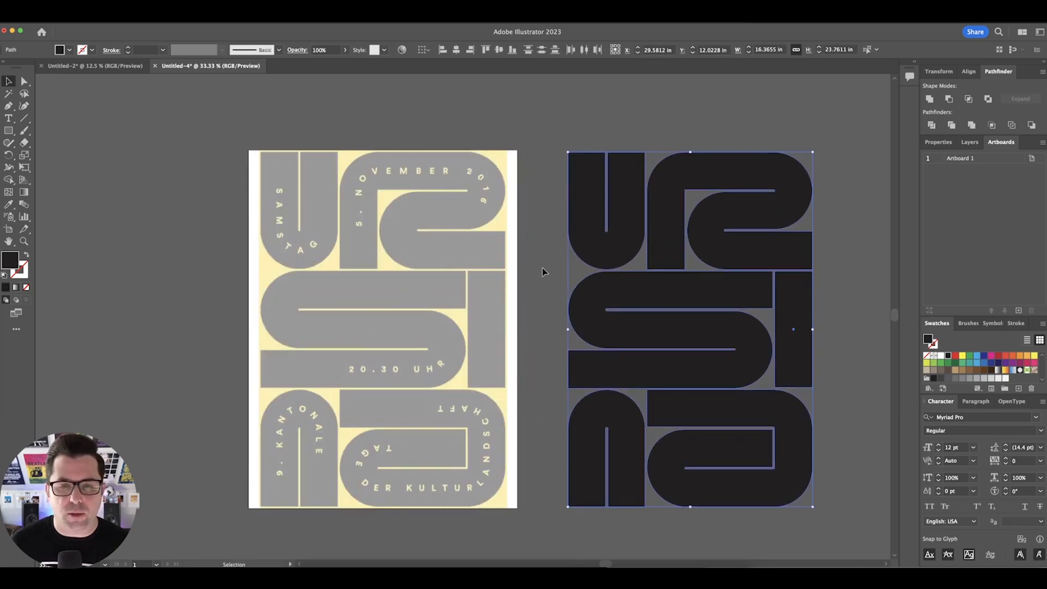
click(542, 267)
Step: Offset the traced upper-left U outline inward by -1.2 in to create a path for its curved text
scroll(264, 232, up, 1)
drag(286, 201, 361, 236)
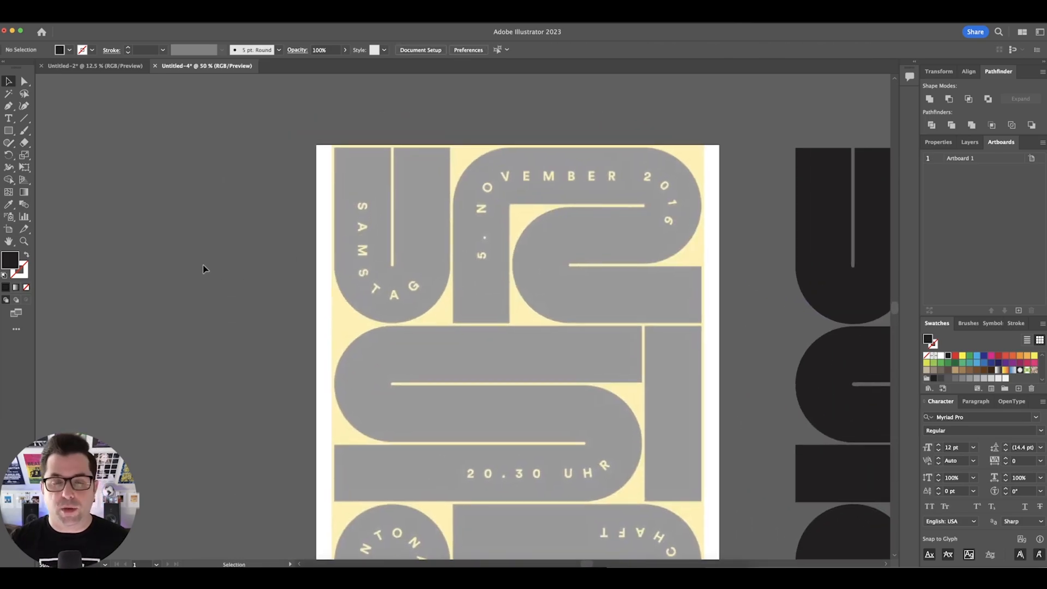
scroll(313, 138, up, 1)
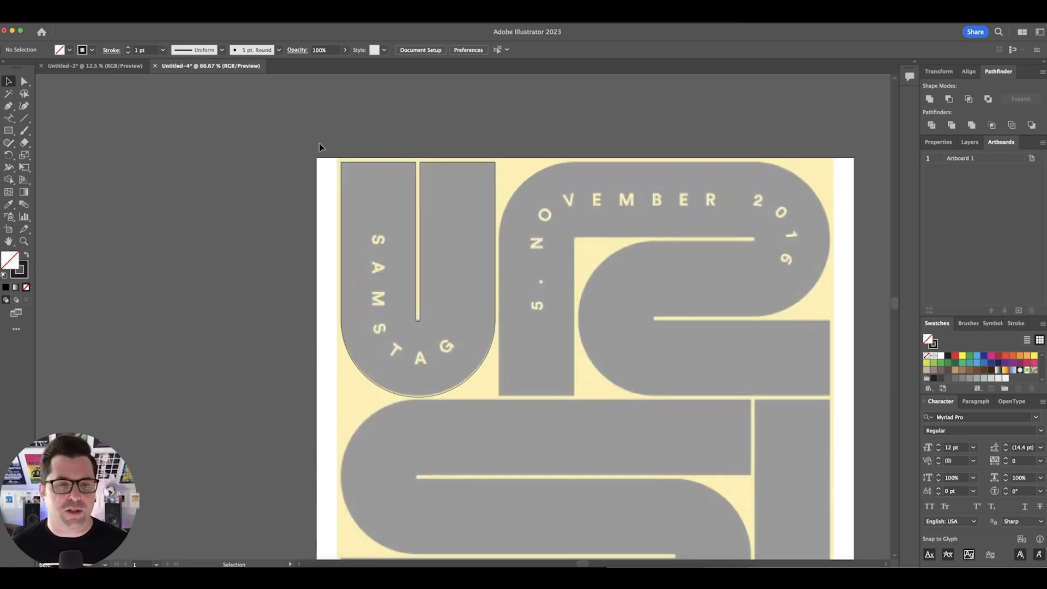
click(364, 237)
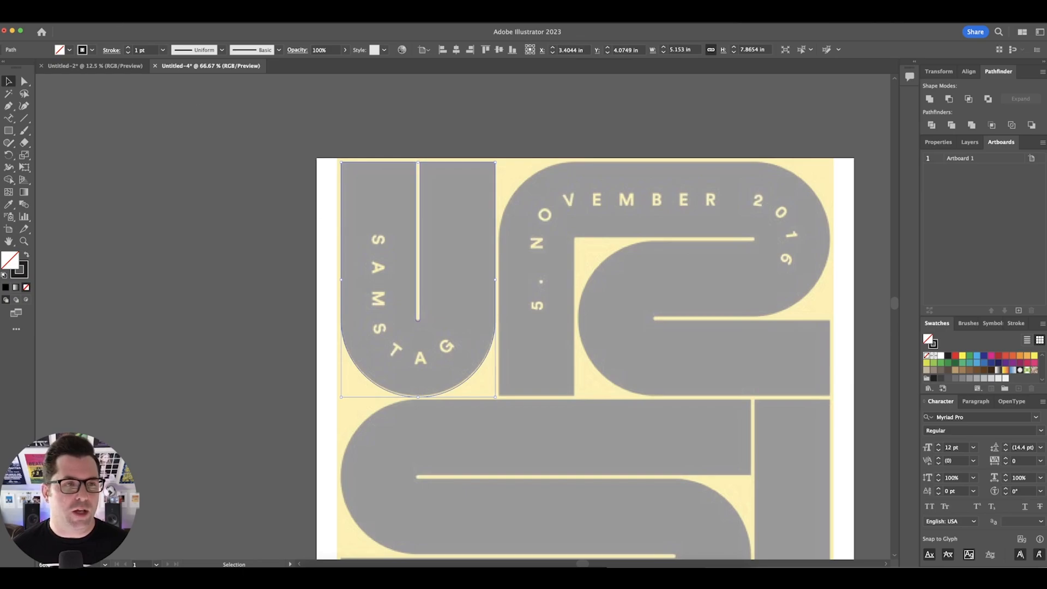
click(100, 16)
mouse_move(131, 233)
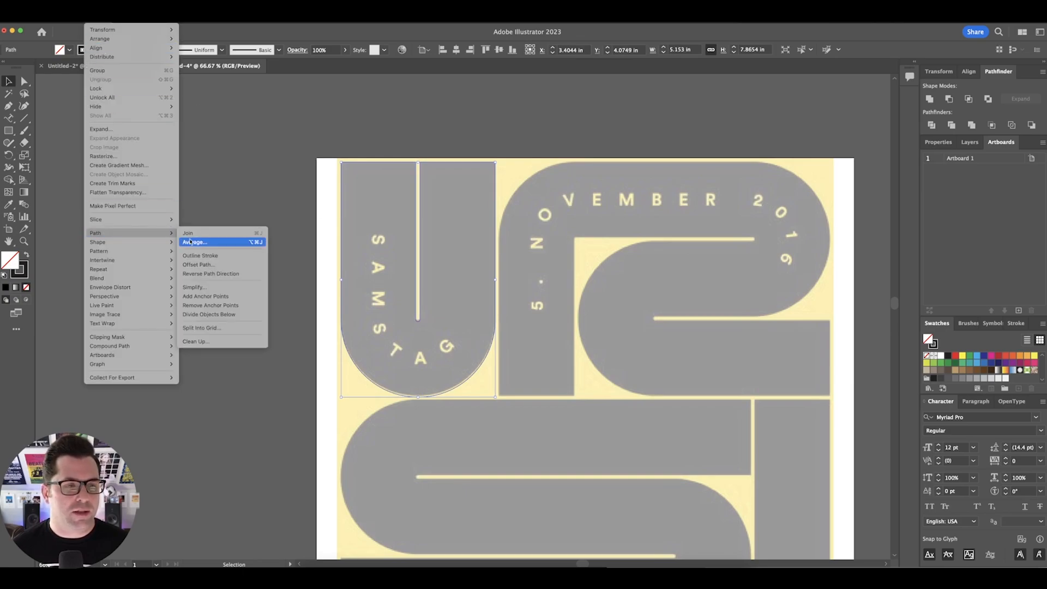
click(212, 265)
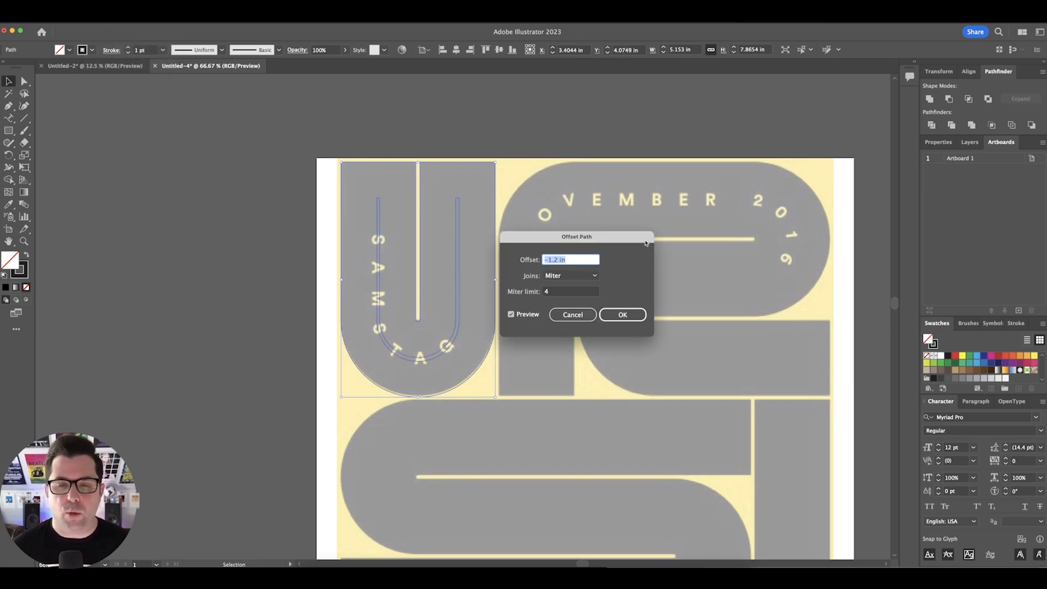
key(Down)
key(Up)
key(Down)
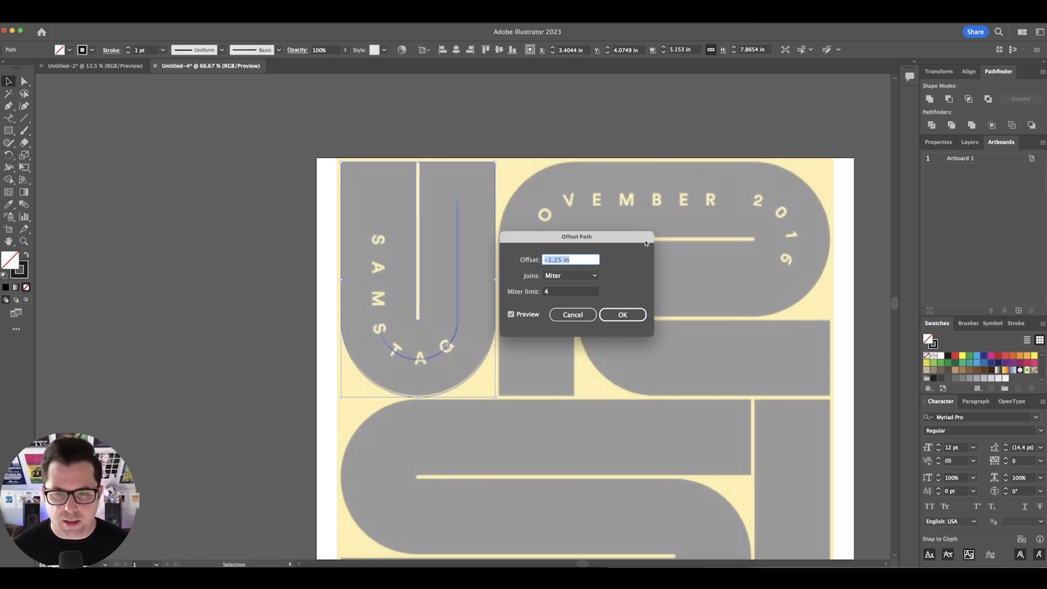
click(566, 261)
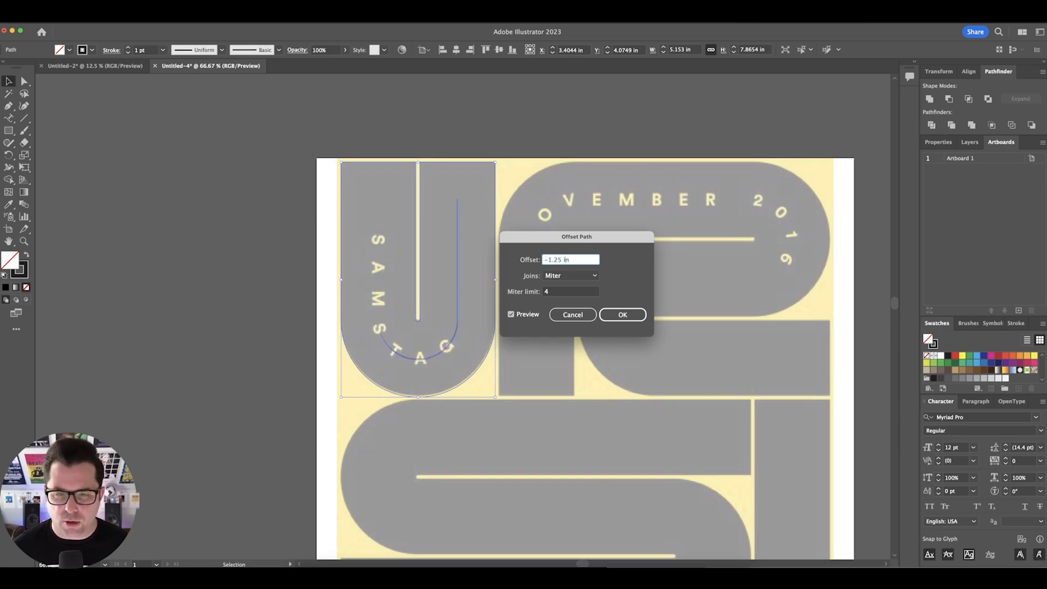
text(0)
key(Tab)
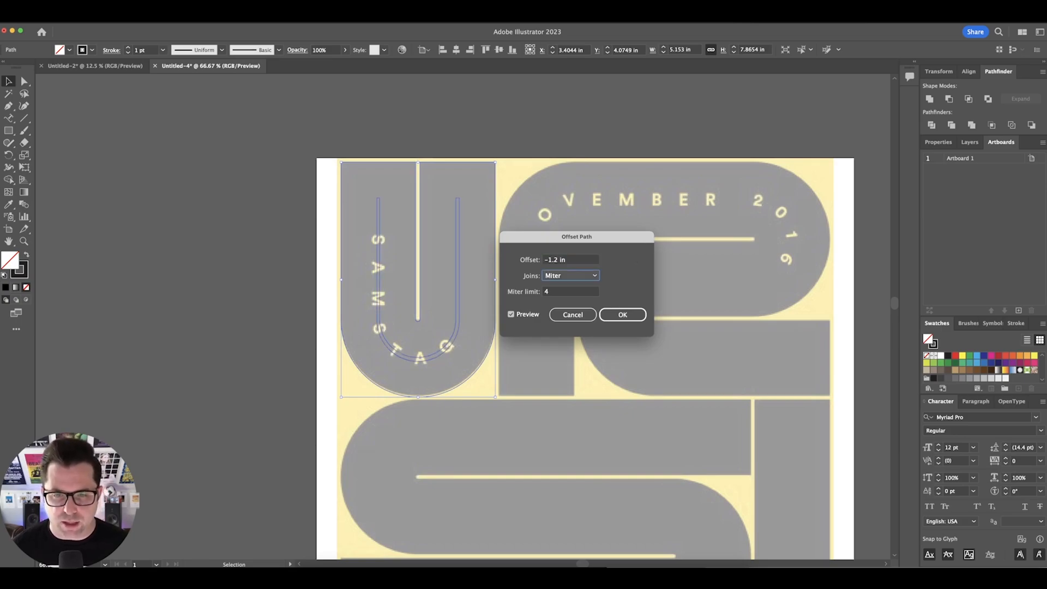
click(636, 314)
key(super+1)
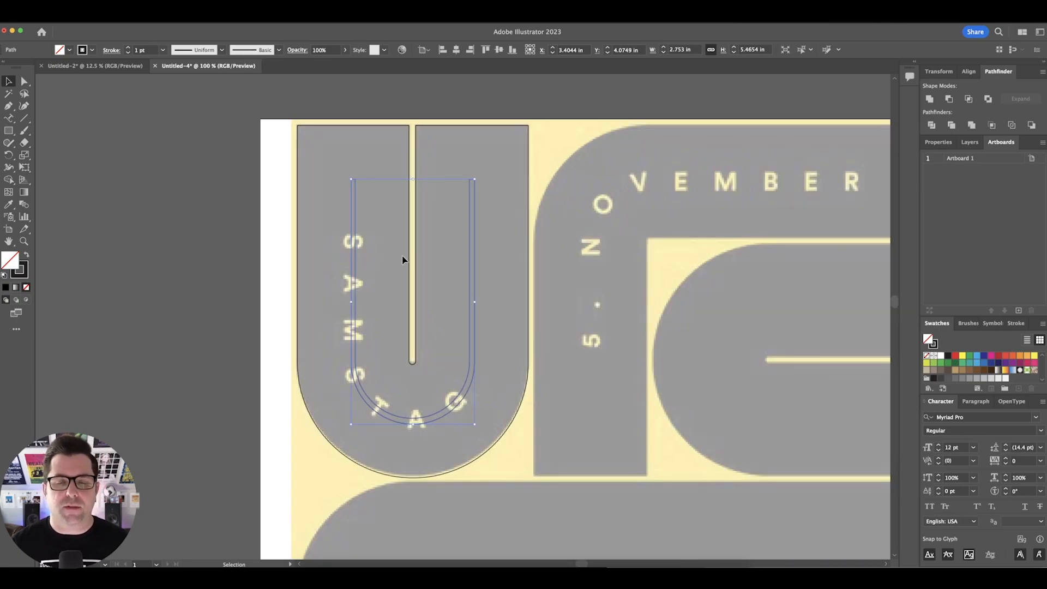
click(640, 239)
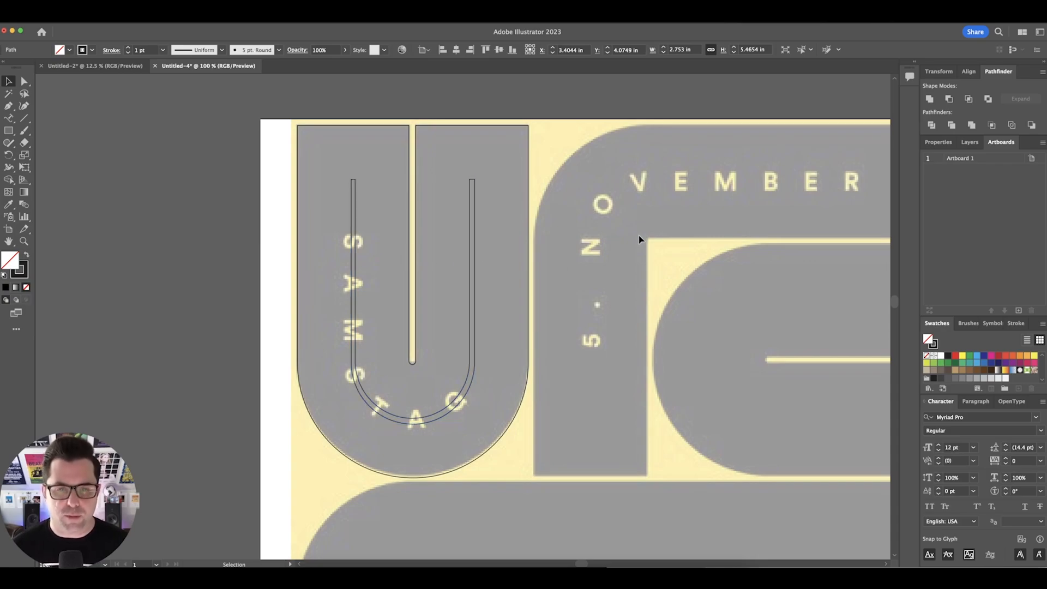
Step: Add the text SAMSTAG along the U's inner offset path, set in Helvetica Bold
click(10, 118)
click(9, 118)
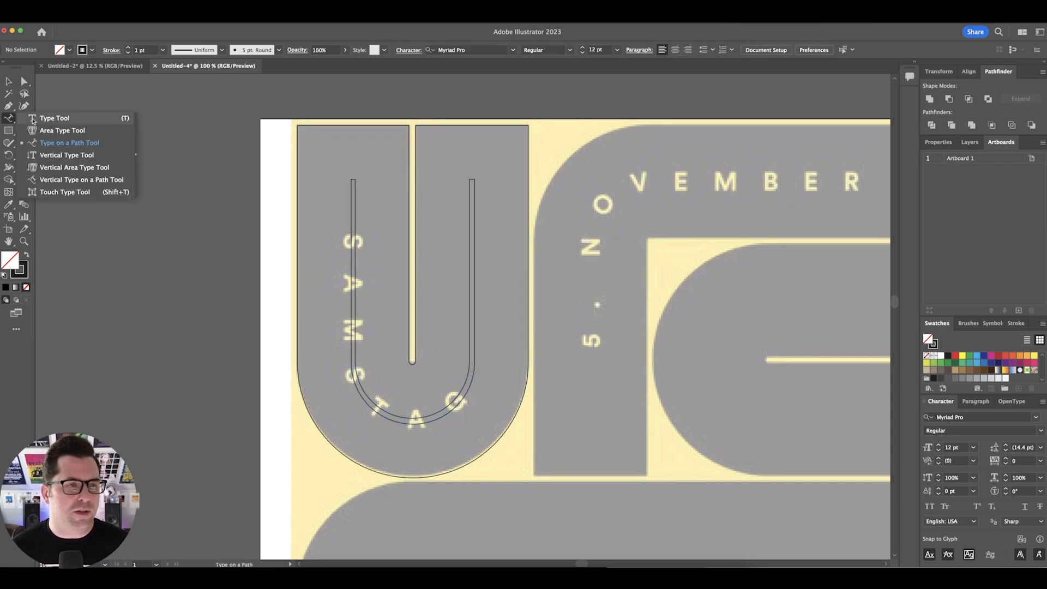
click(63, 143)
click(354, 203)
text(SA)
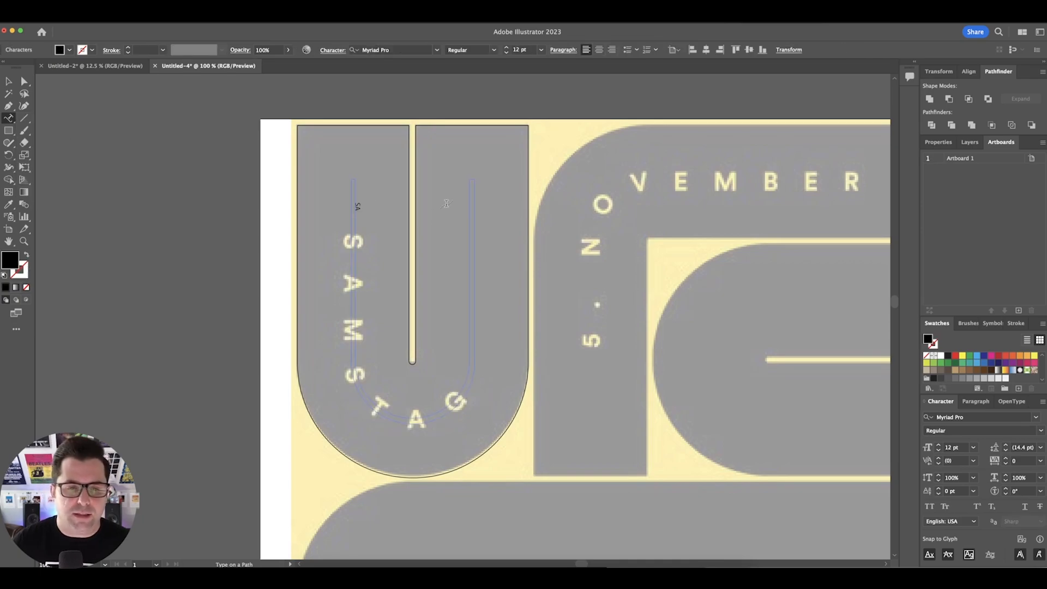
text(MSTAG)
key(Escape)
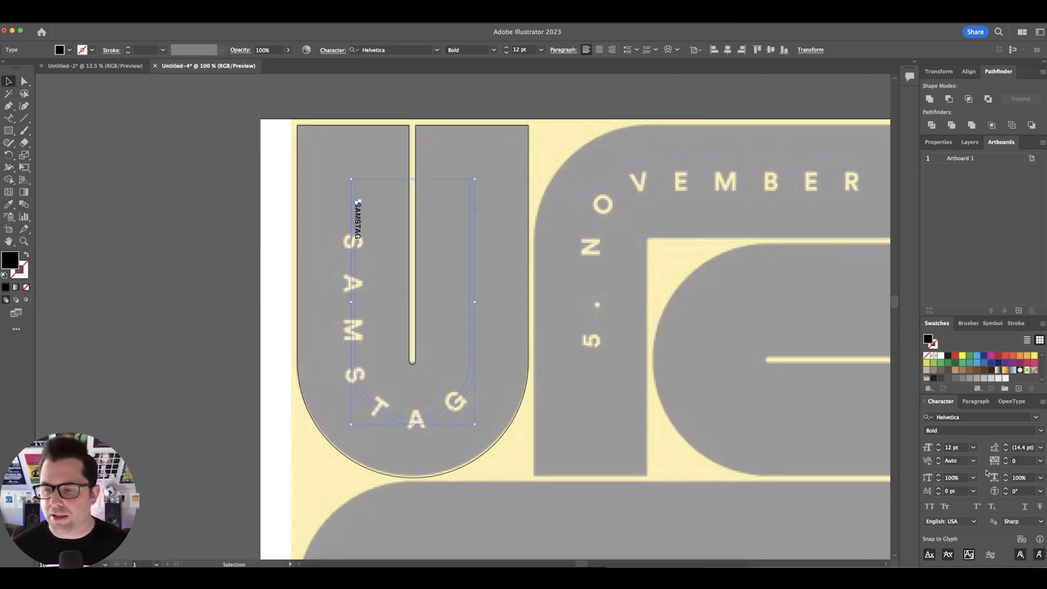
Step: Set the SAMSTAG text's kerning to Optical and its font size to 50 pt
click(973, 461)
click(941, 274)
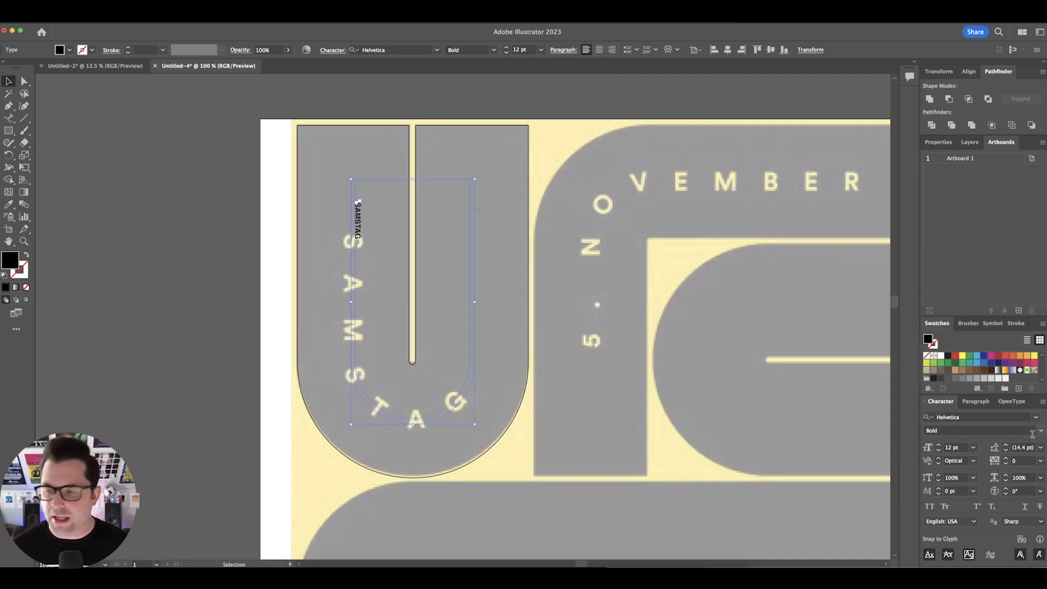
click(964, 448)
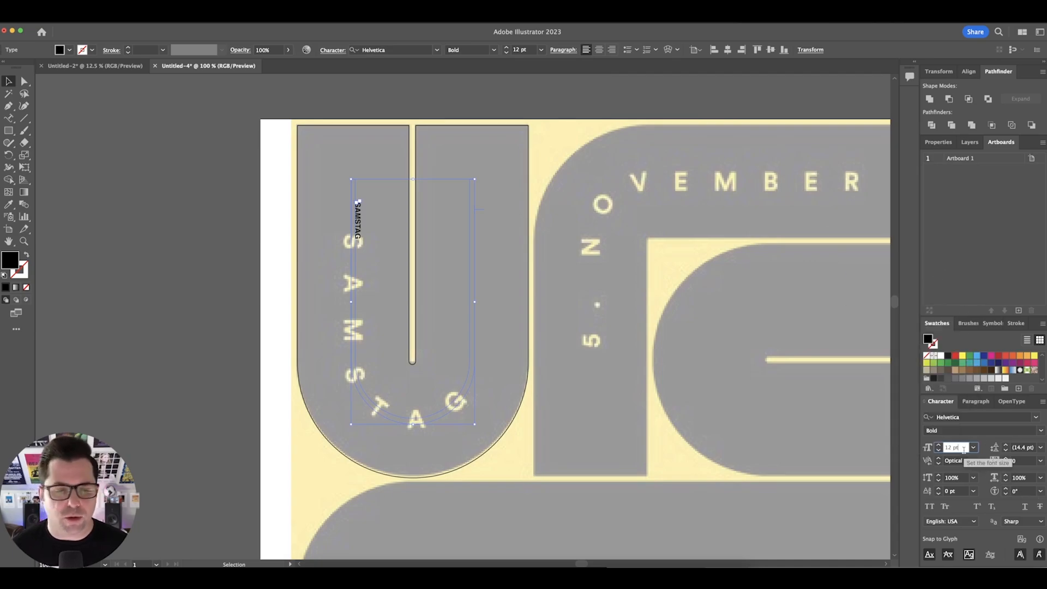
text(40)
key(Return)
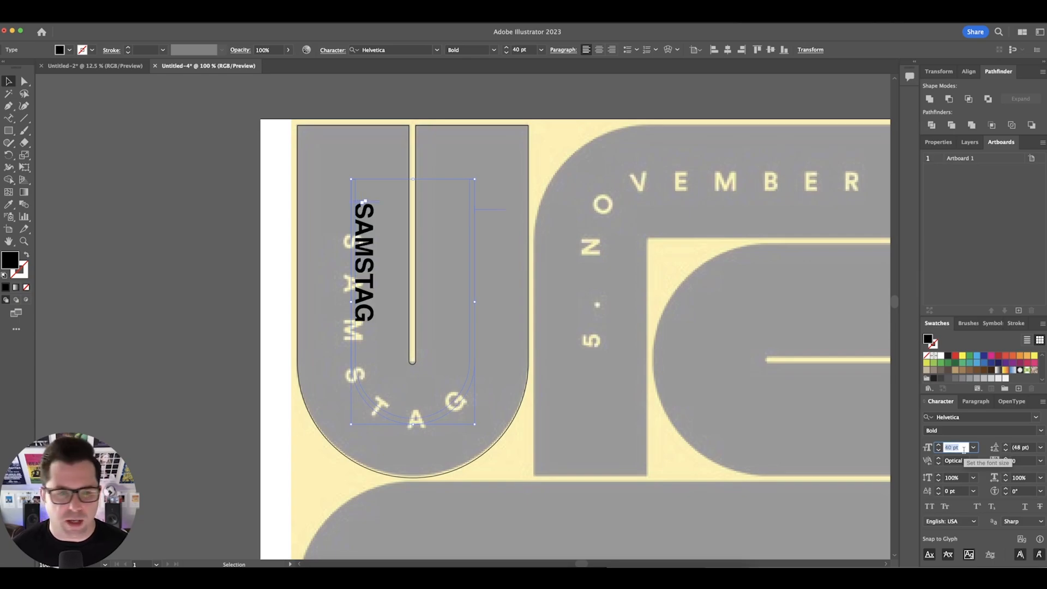
text(50)
key(Return)
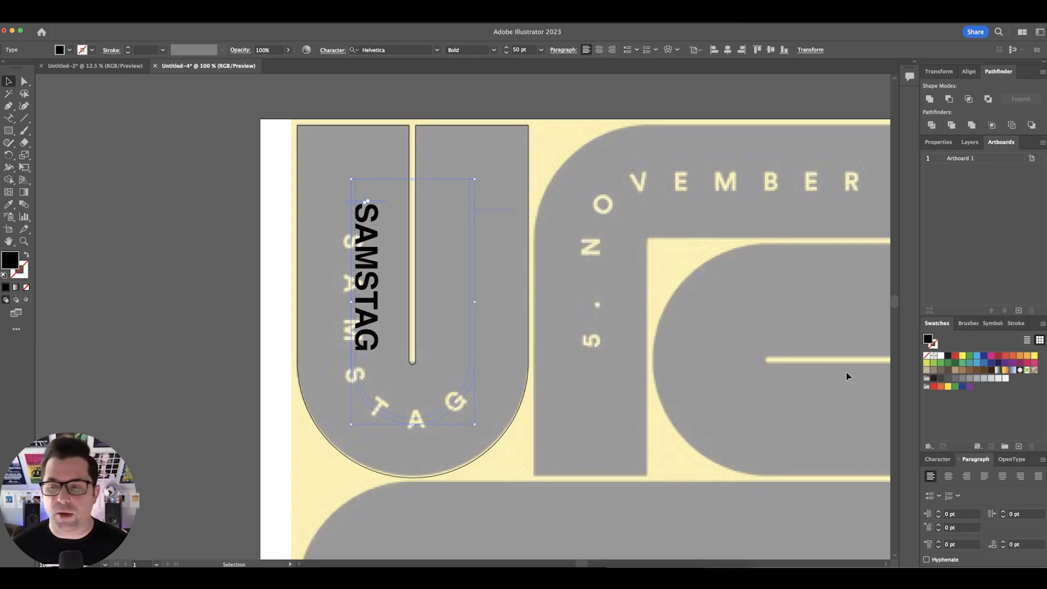
Step: Set the SAMSTAG text's left indent to 45 pt so it starts further along the path
click(966, 515)
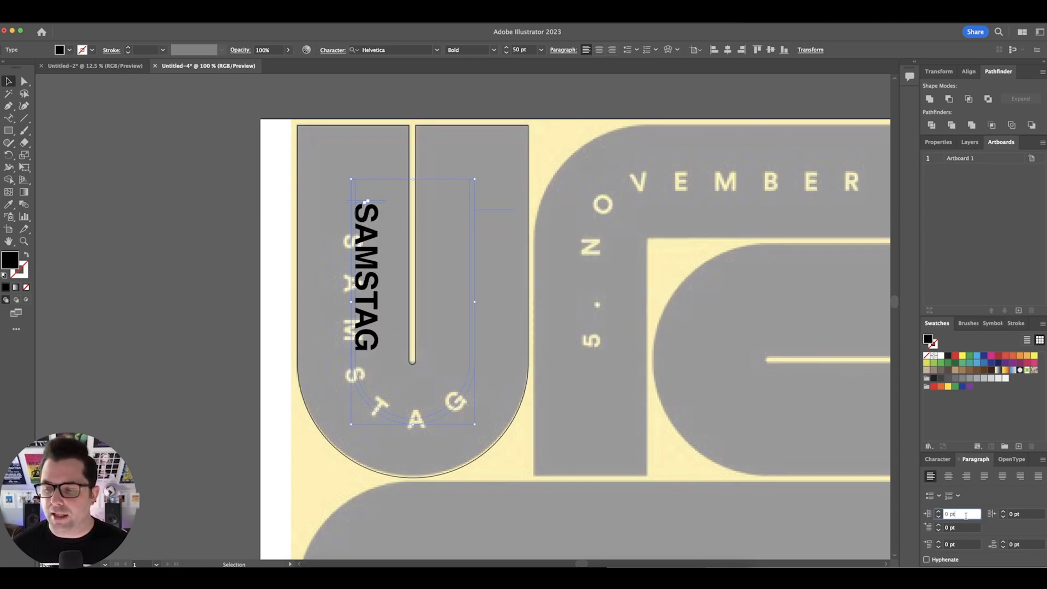
key(Up)
key(Up)
key(Up)
key(Up)
key(Up)
key(Up)
key(Up)
key(Up)
key(Up)
key(Up)
key(Up)
key(Up)
key(Up)
key(Up)
key(Up)
key(Up)
key(Up)
key(Up)
key(Up)
key(Up)
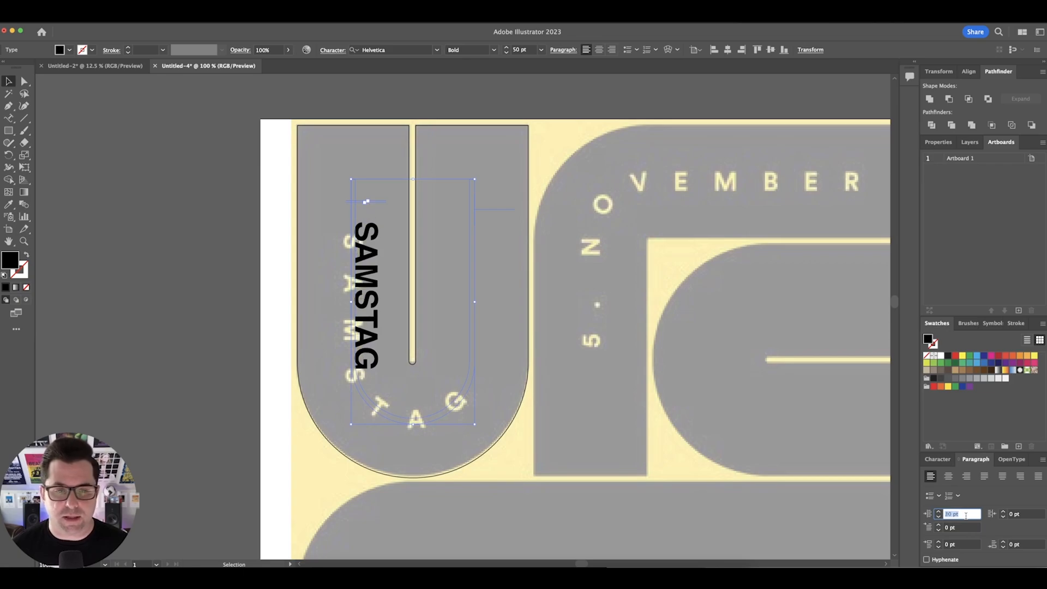
key(Return)
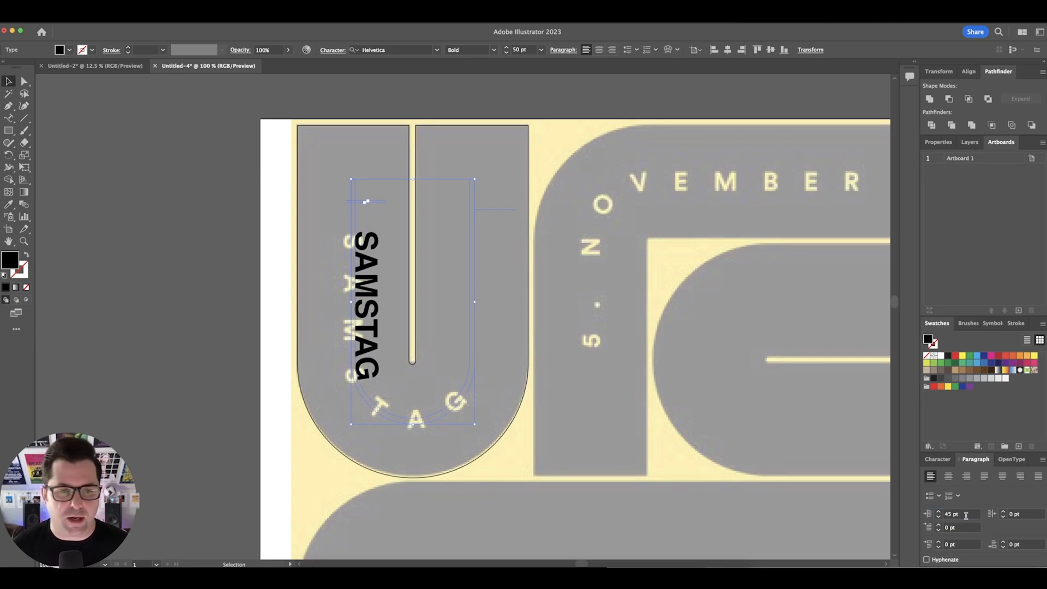
Step: Set the SAMSTAG text's font size to 40 pt
click(938, 459)
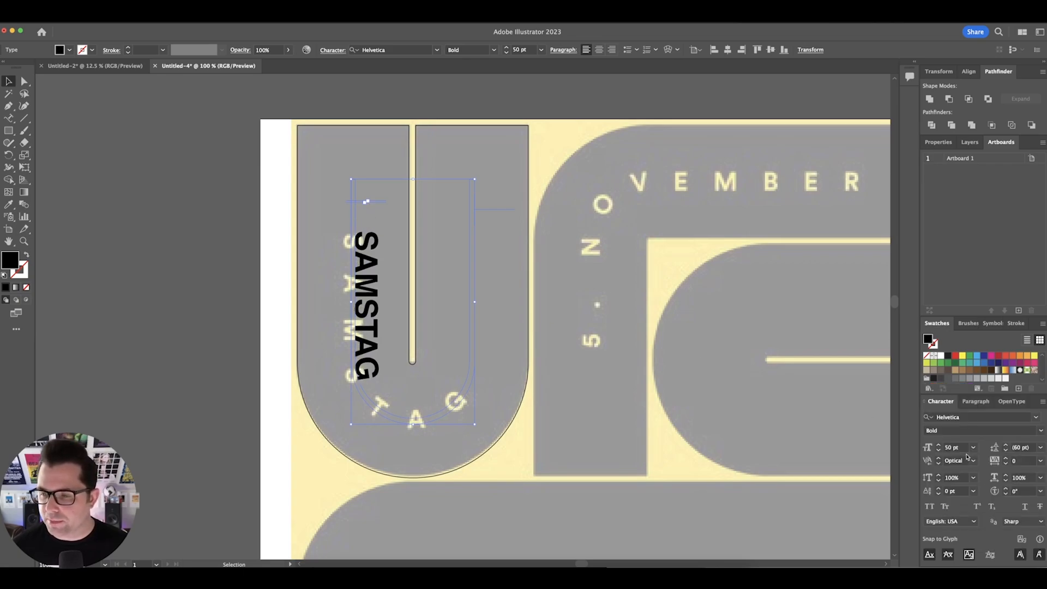
shift+click(939, 450)
click(416, 309)
click(360, 261)
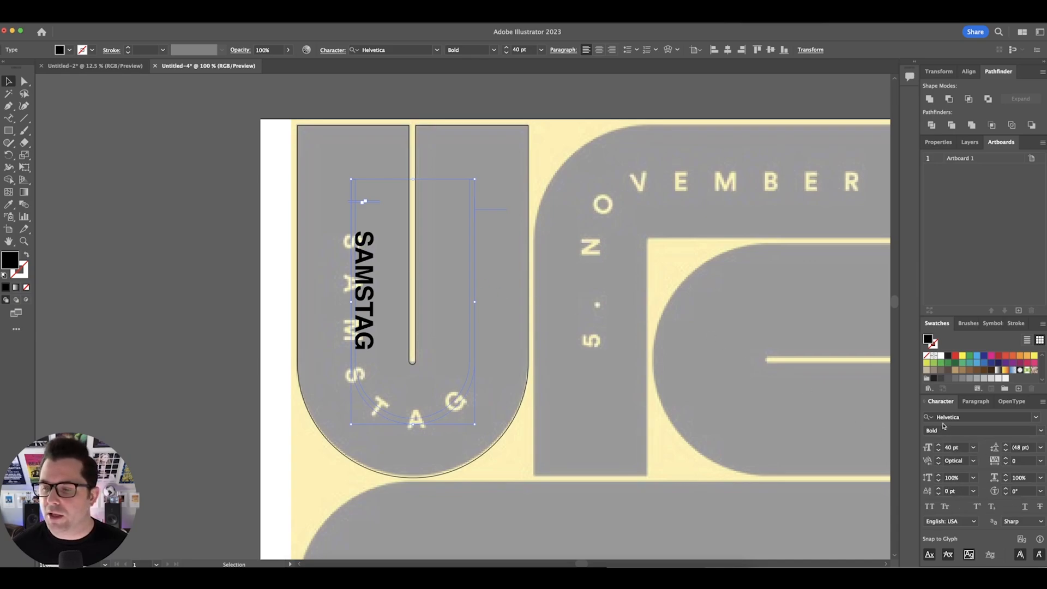
Step: Set the SAMSTAG text's baseline shift to -15 pt to center it over the reference lettering
click(959, 492)
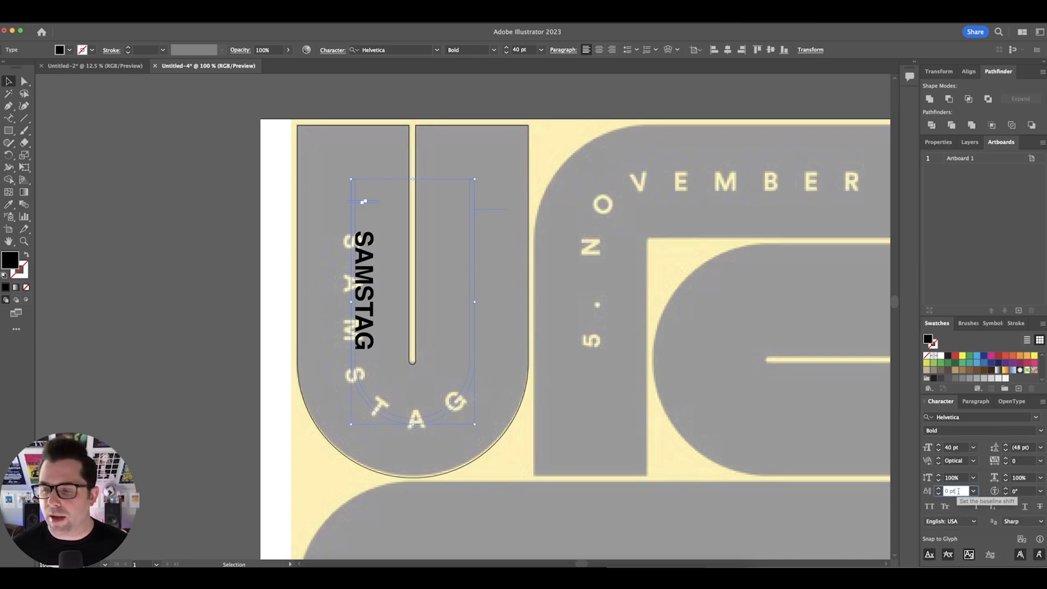
key(shift+Down)
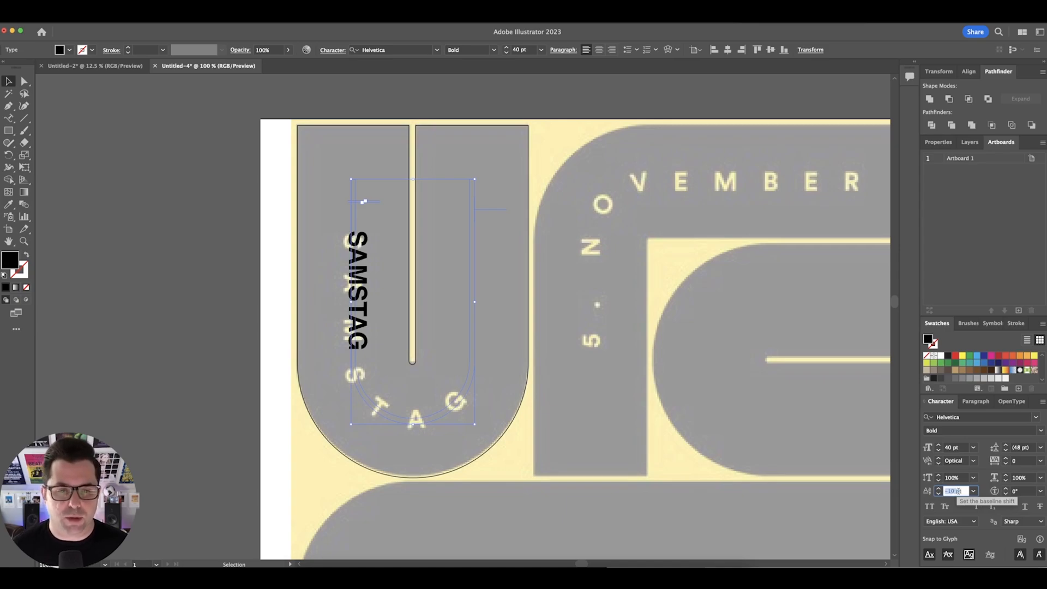
key(Down)
key(Down)
key(Down)
key(Down)
key(Down)
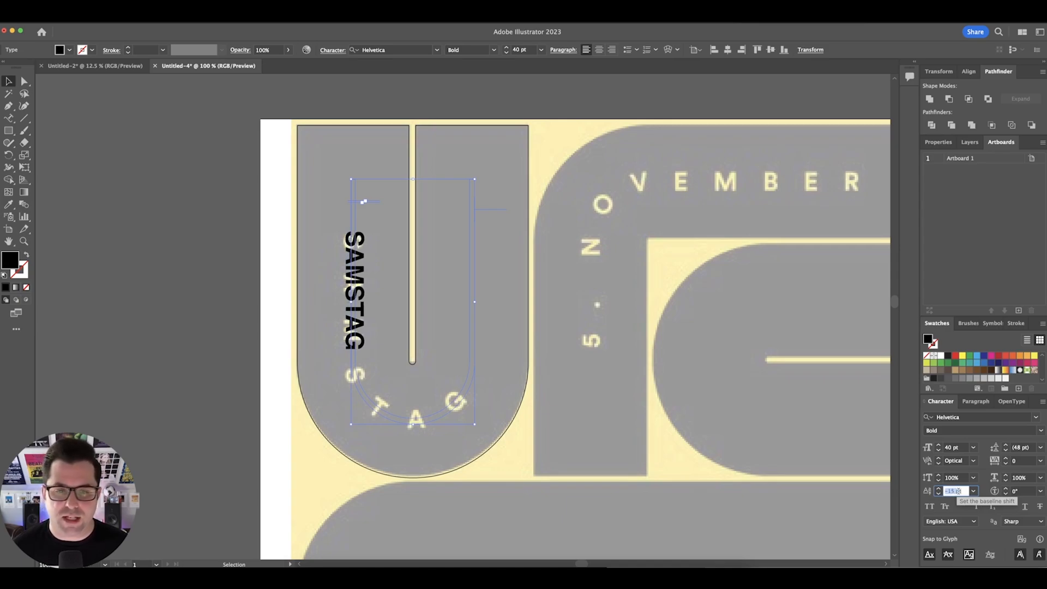
key(Return)
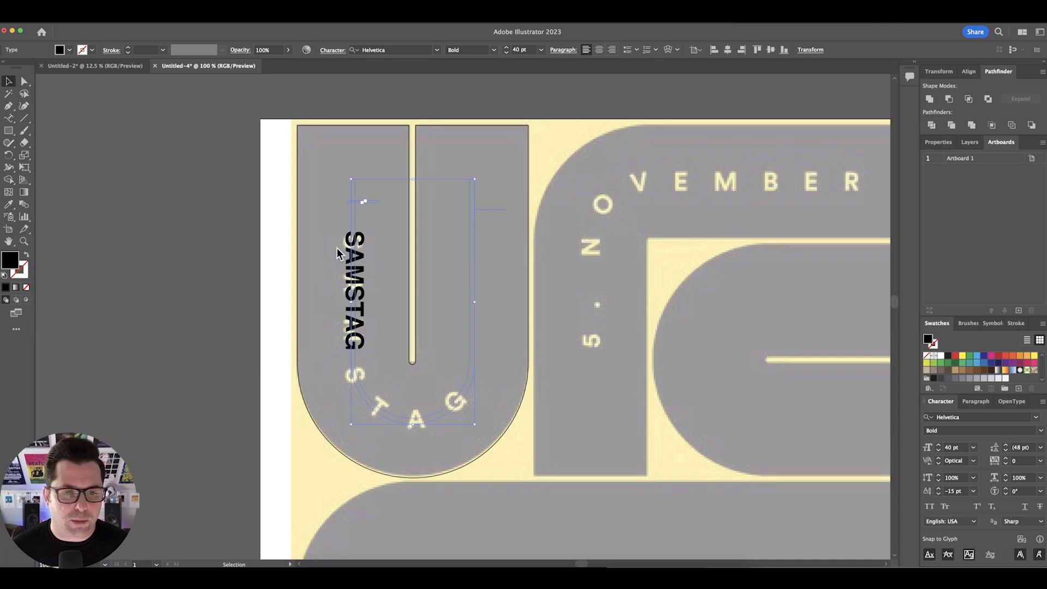
Step: Kern the first two letter pairs of SAMSTAG to match the reference: 1000 between S and A, 1070 between A and M
double_click(358, 248)
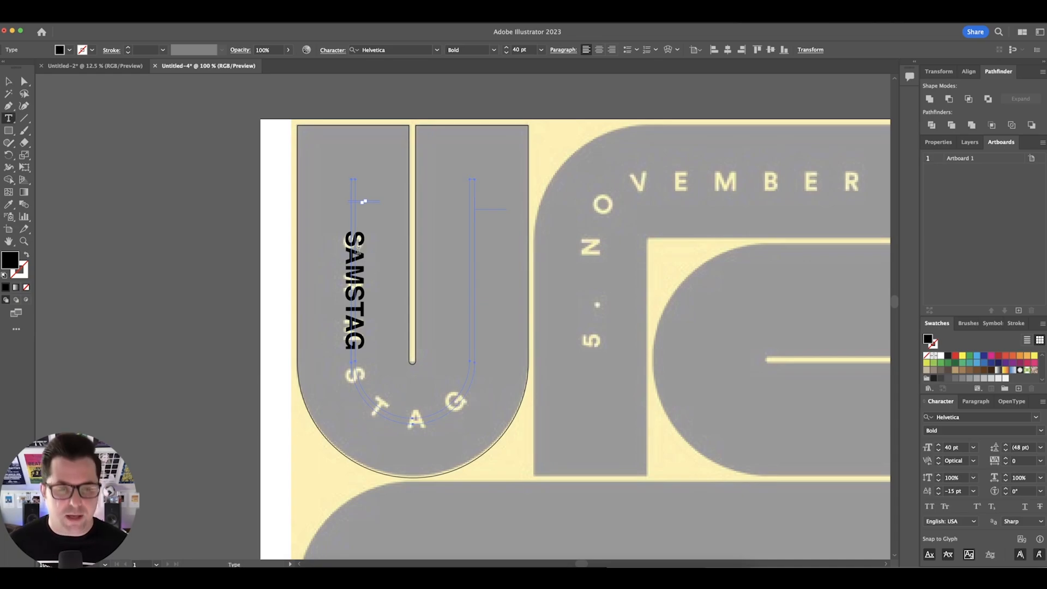
click(358, 248)
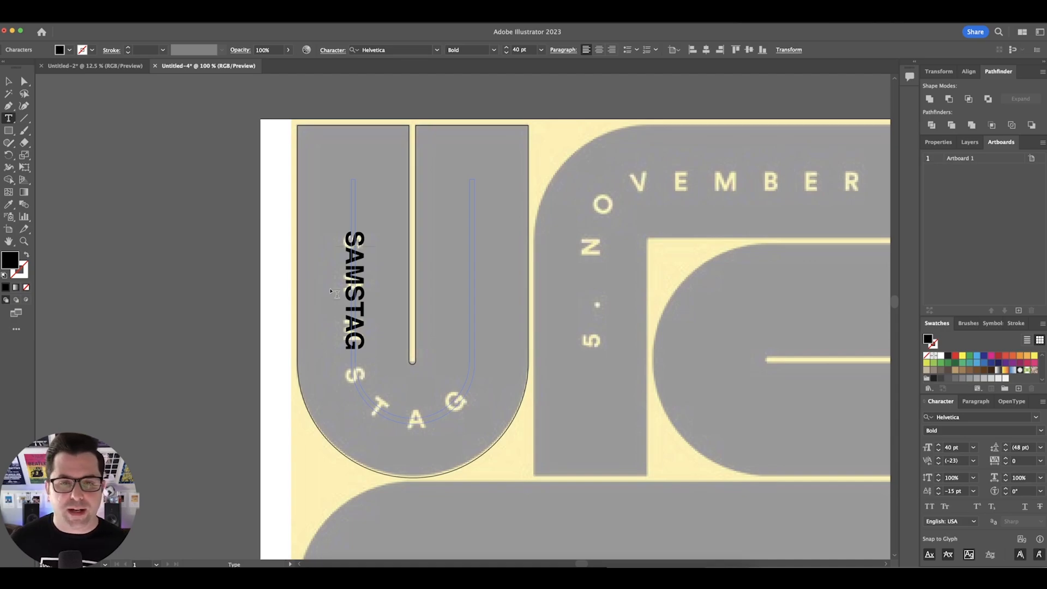
click(963, 461)
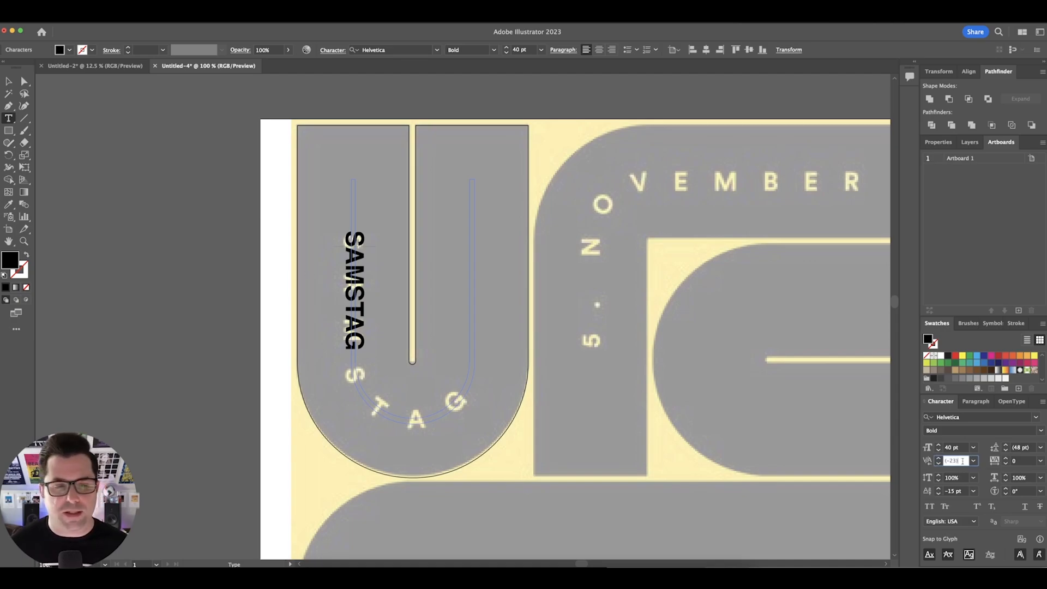
text(1000)
key(Return)
key(Right)
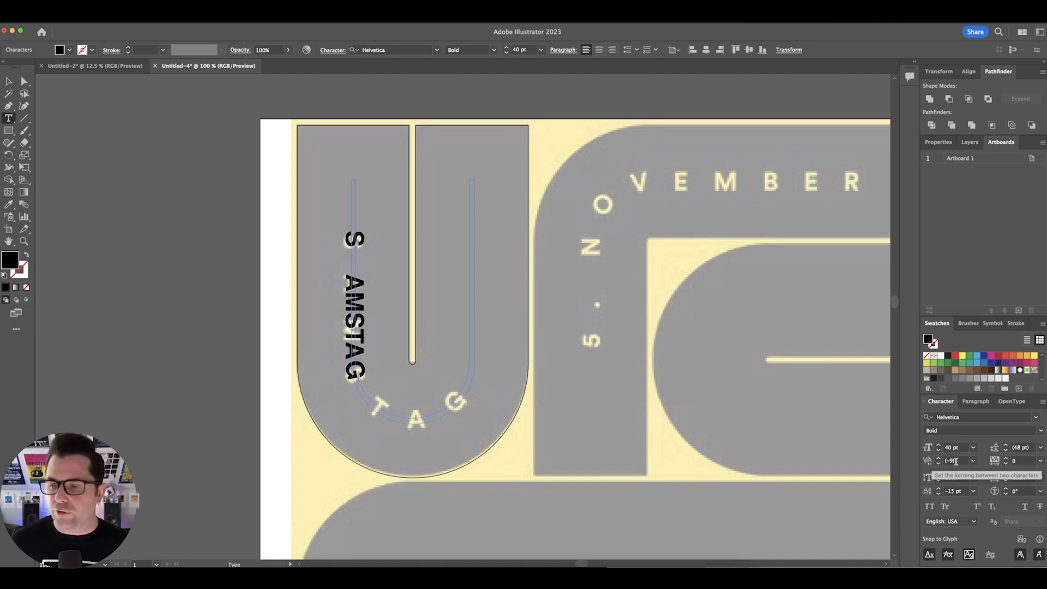
click(956, 461)
text(1070)
key(Return)
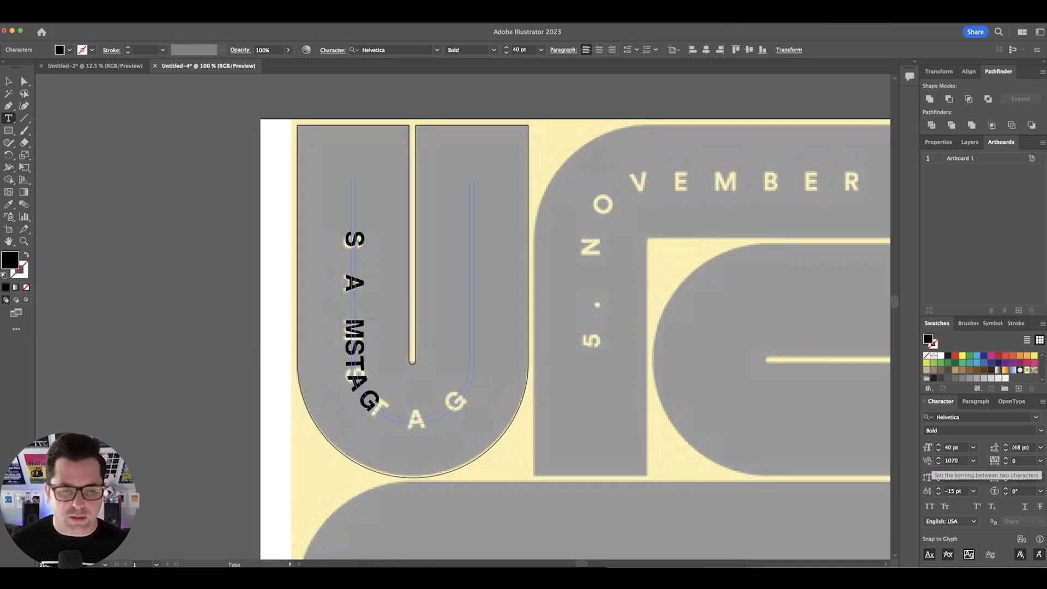
Step: Kern the next two letter pairs of SAMSTAG around the curve: 970 between M and S, 640 between S and T
key(Right)
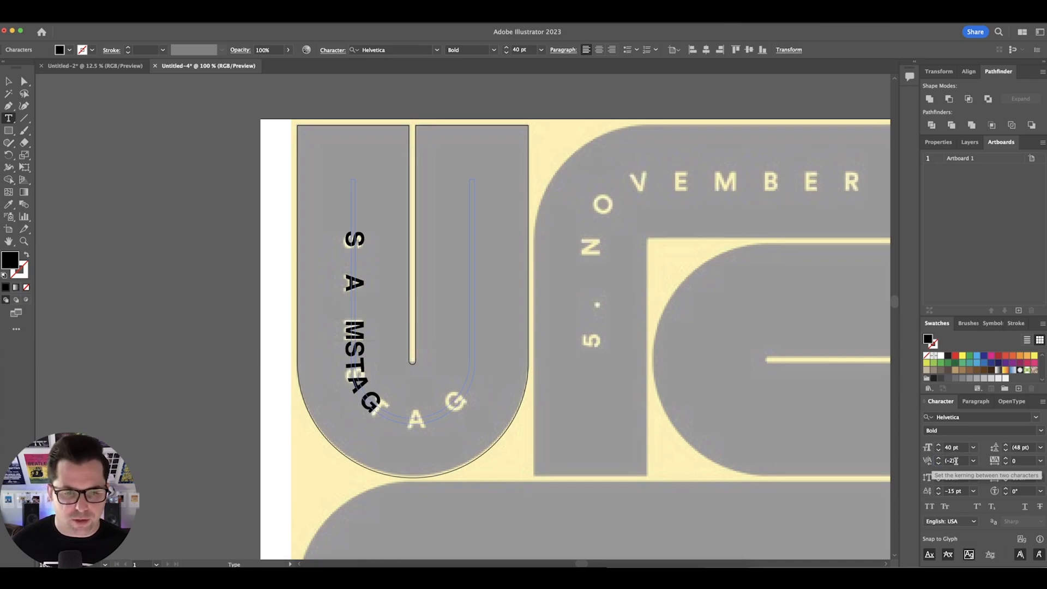
click(955, 461)
text(1070)
key(Return)
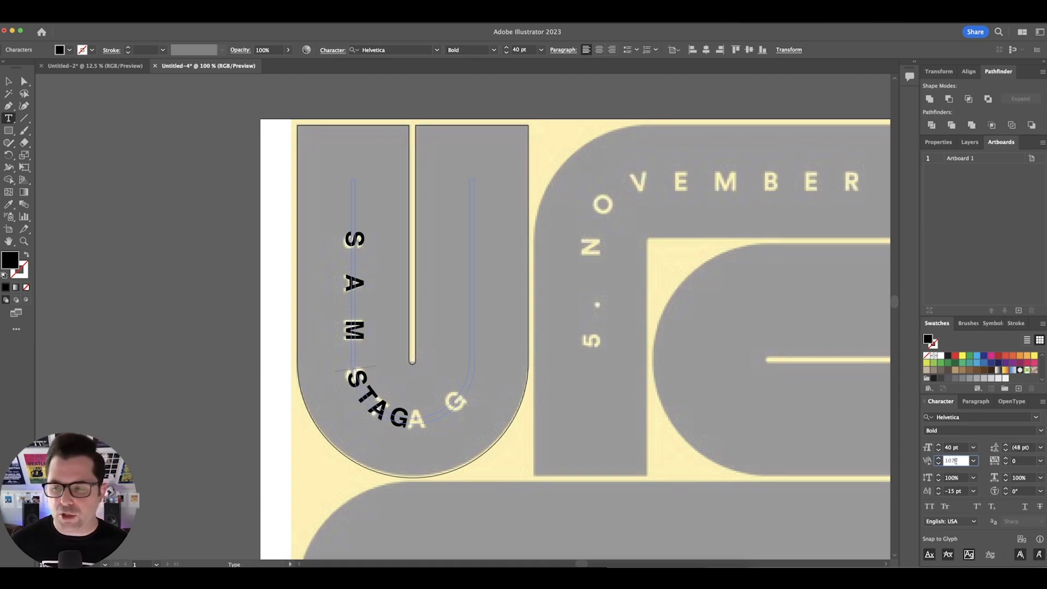
key(shift+Down)
key(shift+Down)
key(shift+Down)
key(shift+Down)
key(shift+Down)
key(shift+Down)
key(shift+Down)
key(shift+Down)
key(shift+Down)
key(shift+Down)
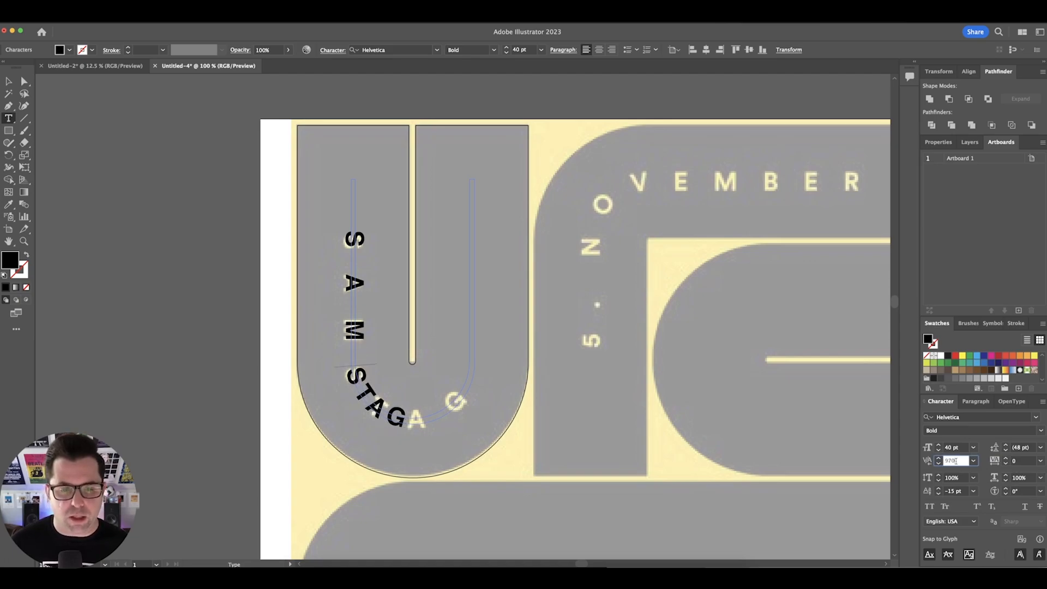
text(640)
key(Return)
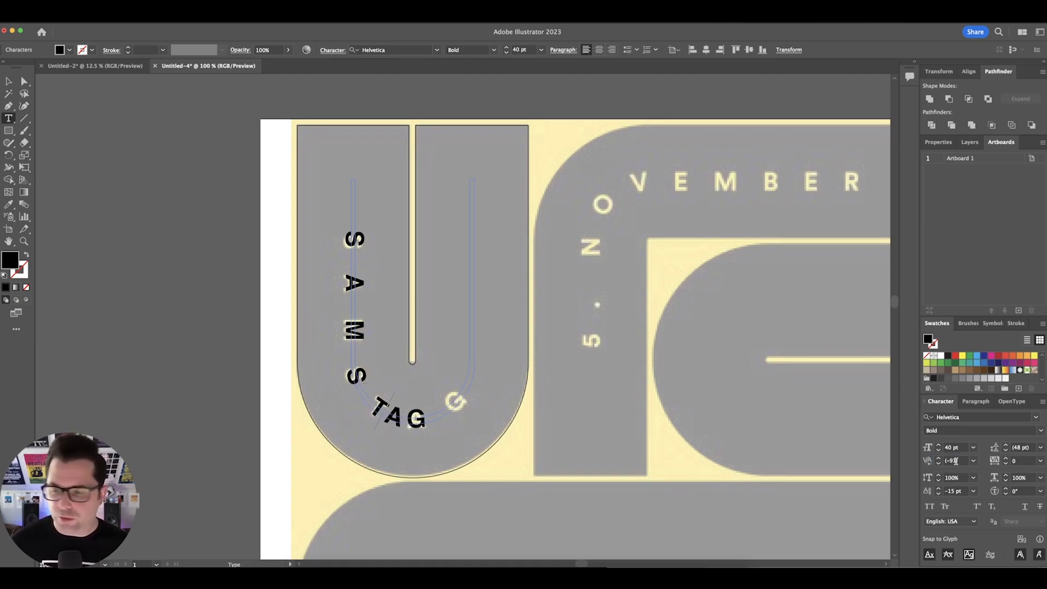
Step: Kern the last two letter pairs of SAMSTAG, T–A and A–G, to match the reference lettering around the curve
click(956, 461)
text(1000)
key(Return)
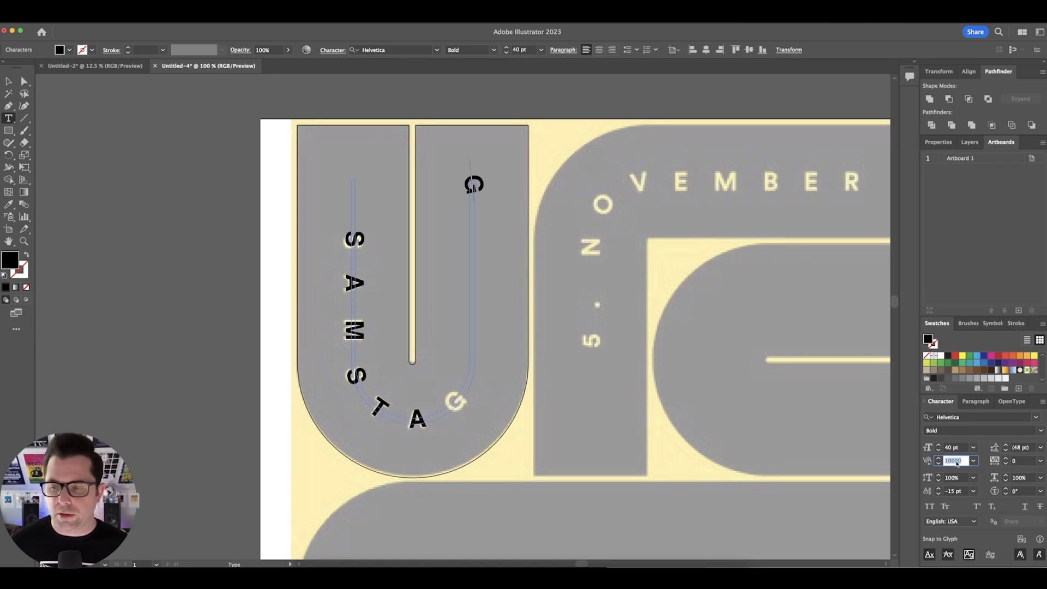
text(10)
key(Return)
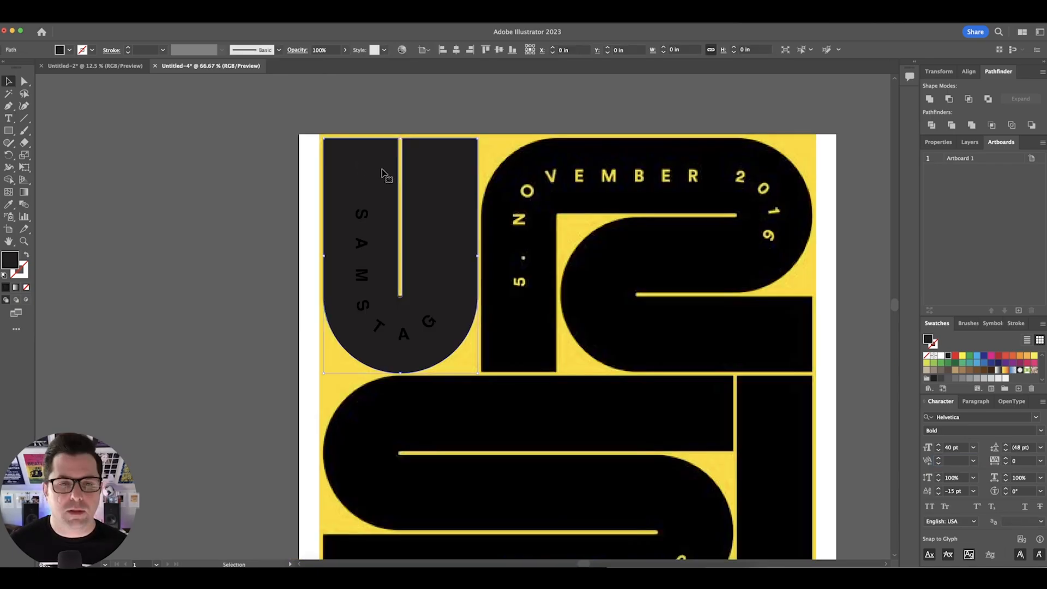
Step: Recolor the SAMSTAG path text with the poster's yellow background color, sampled using the Eyedropper, and deselect it
drag(264, 191, 266, 190)
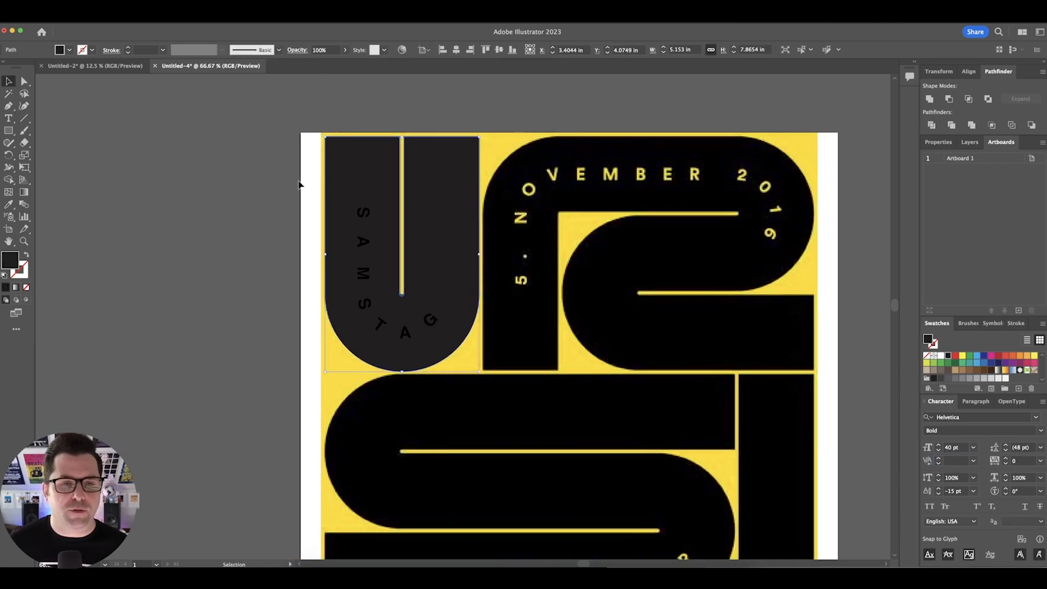
click(366, 220)
key(i)
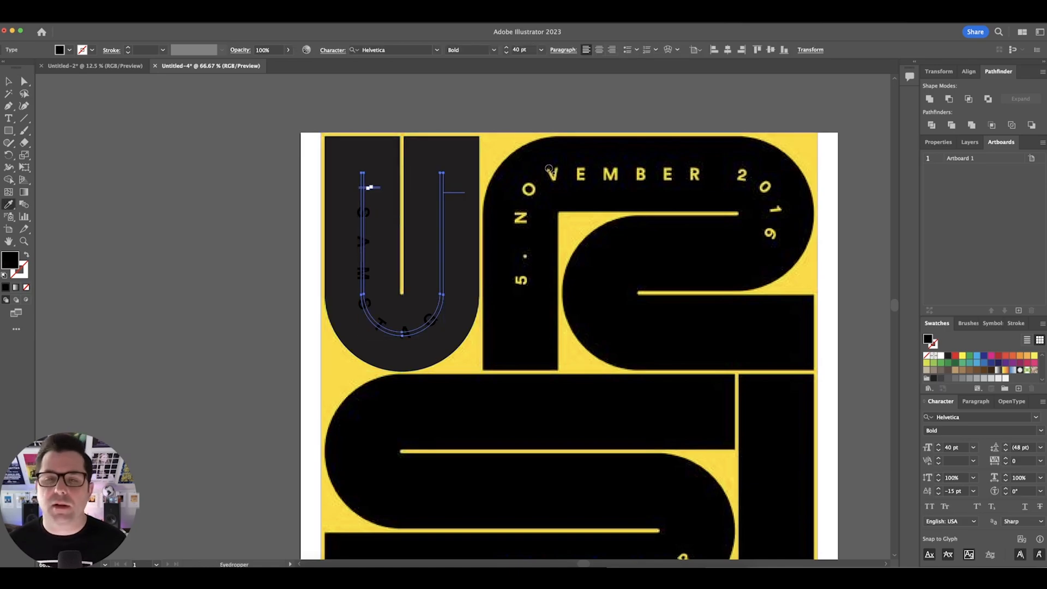
click(484, 146)
key(v)
click(502, 114)
drag(492, 110, 483, 108)
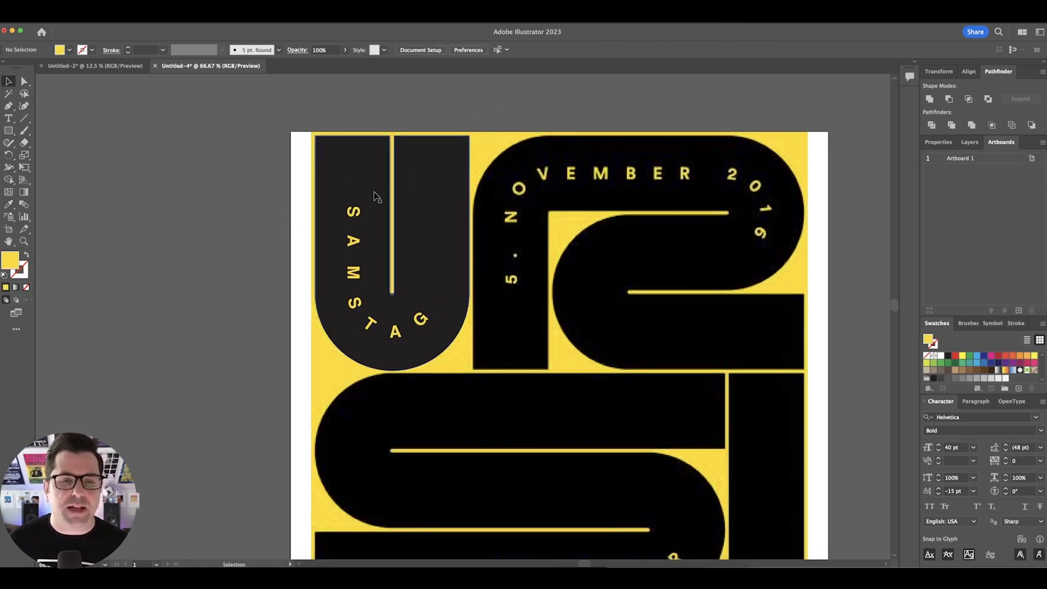
scroll(306, 204, right, 3)
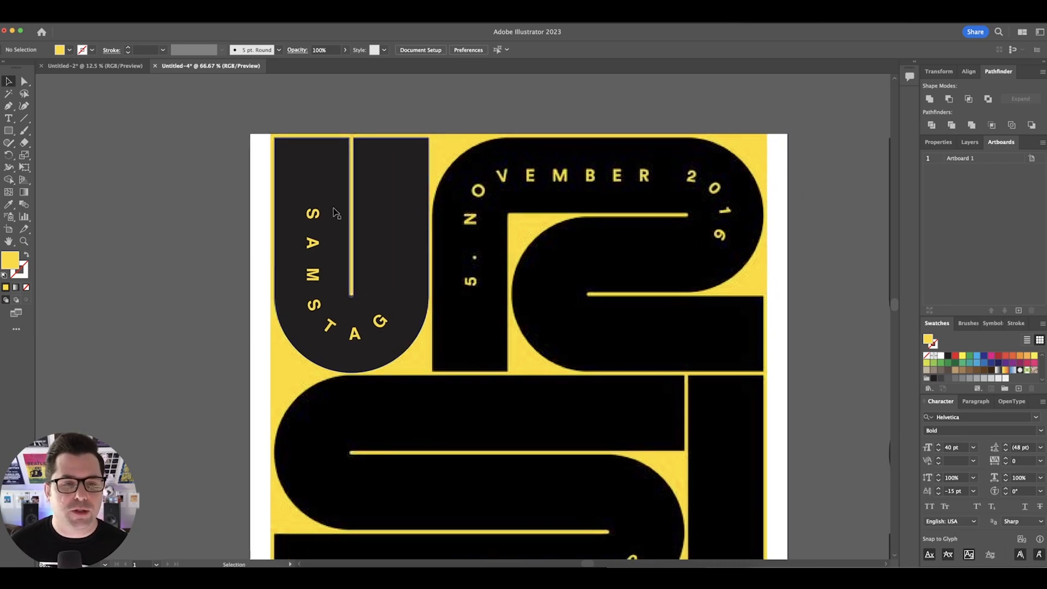
drag(322, 210, 321, 139)
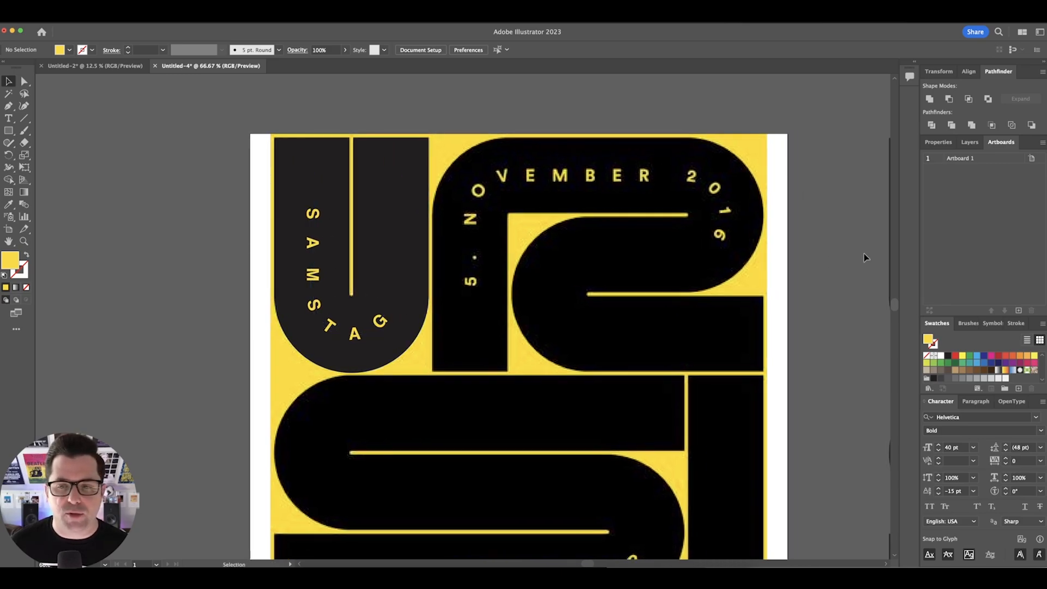